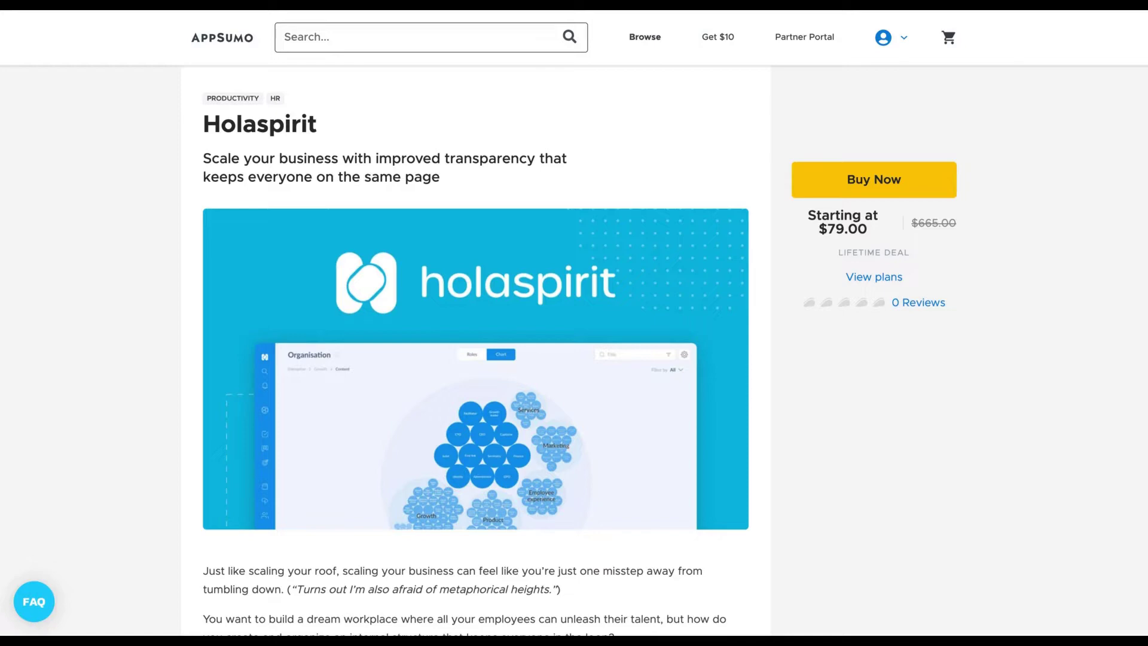
Step: Examine the Holaspirit deal page on AppSumo, covering its feature descriptions, screenshots and the three license tiers
{"action": "scroll", "coordinate": [710, 256], "scroll_direction": "down", "scroll_amount": 10}
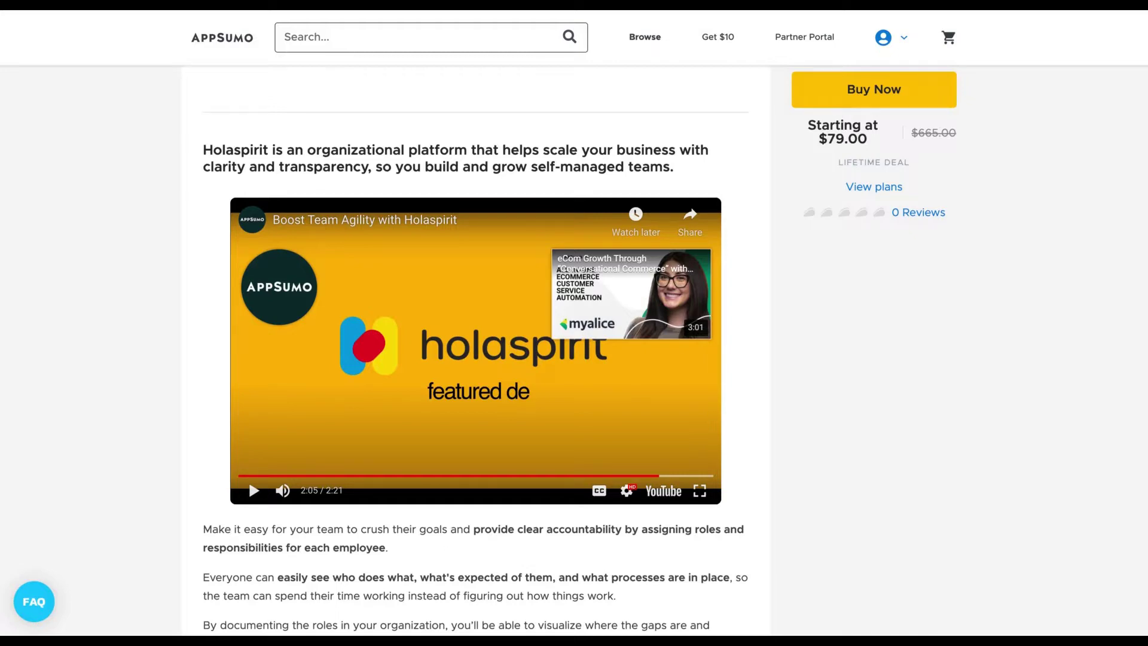
{"action": "scroll", "coordinate": [476, 350], "scroll_direction": "up", "scroll_amount": 15}
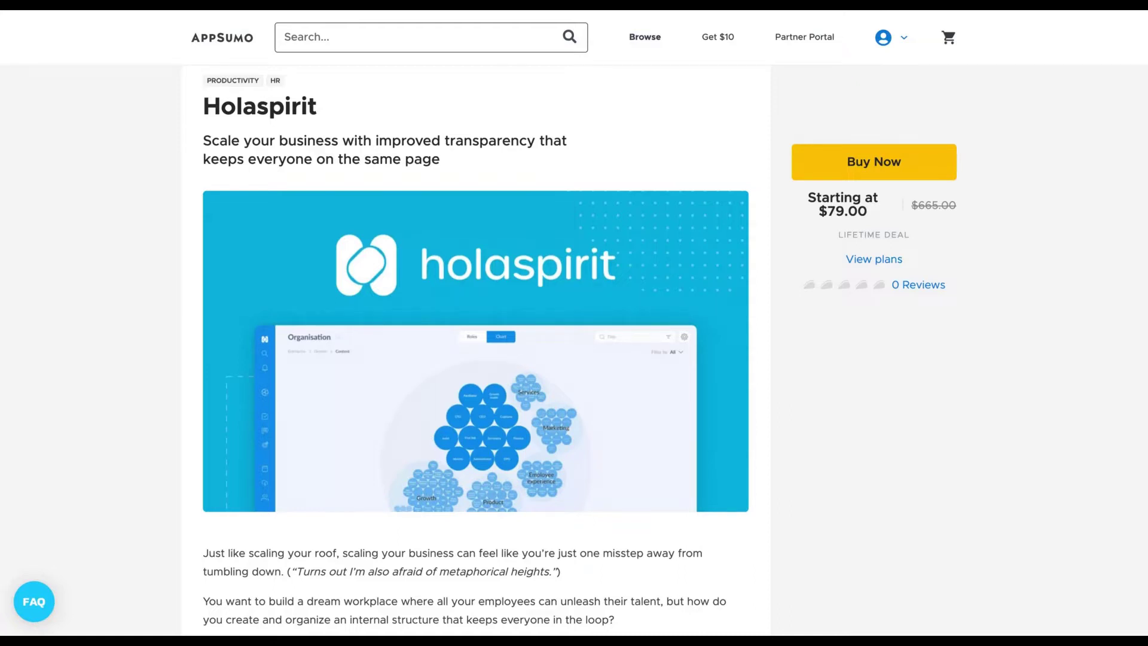
{"action": "scroll", "coordinate": [574, 323], "scroll_direction": "down", "scroll_amount": 15}
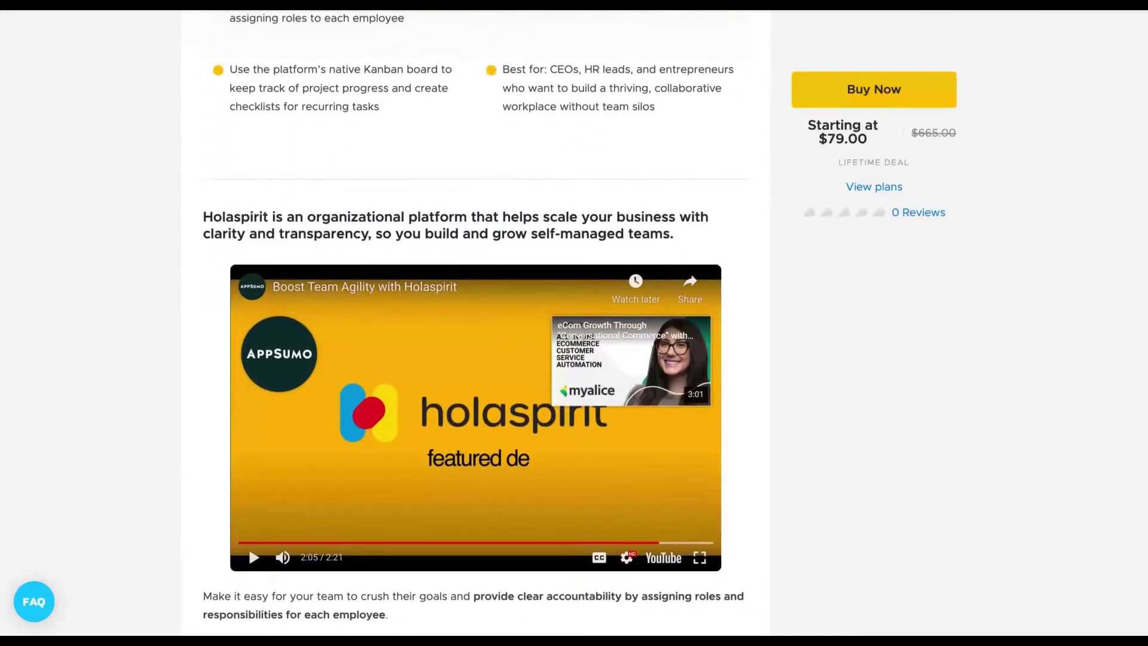
{"action": "scroll", "coordinate": [574, 323], "scroll_direction": "down", "scroll_amount": 10}
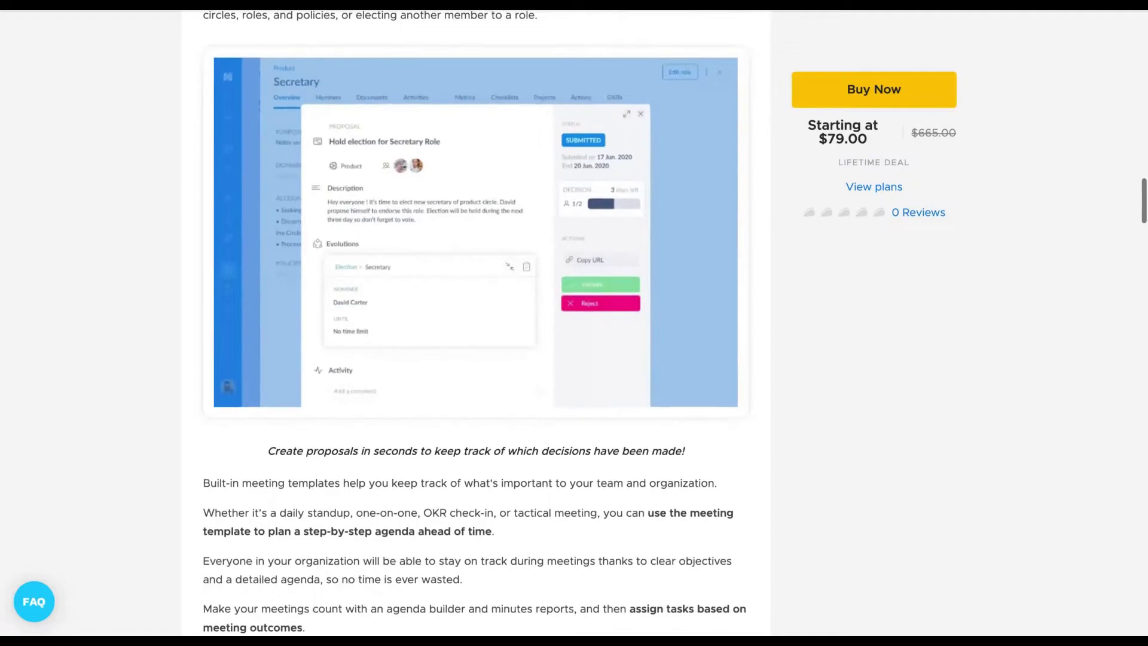
{"action": "scroll", "coordinate": [574, 323], "scroll_direction": "down", "scroll_amount": 7}
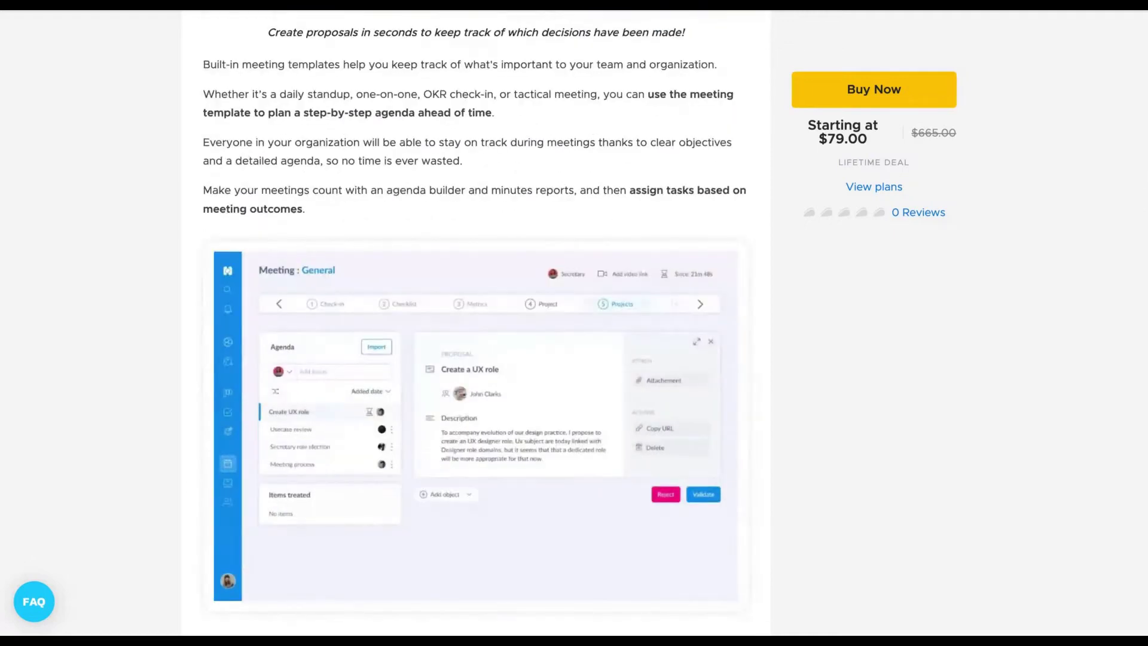
{"action": "scroll", "coordinate": [574, 323], "scroll_direction": "down", "scroll_amount": 10}
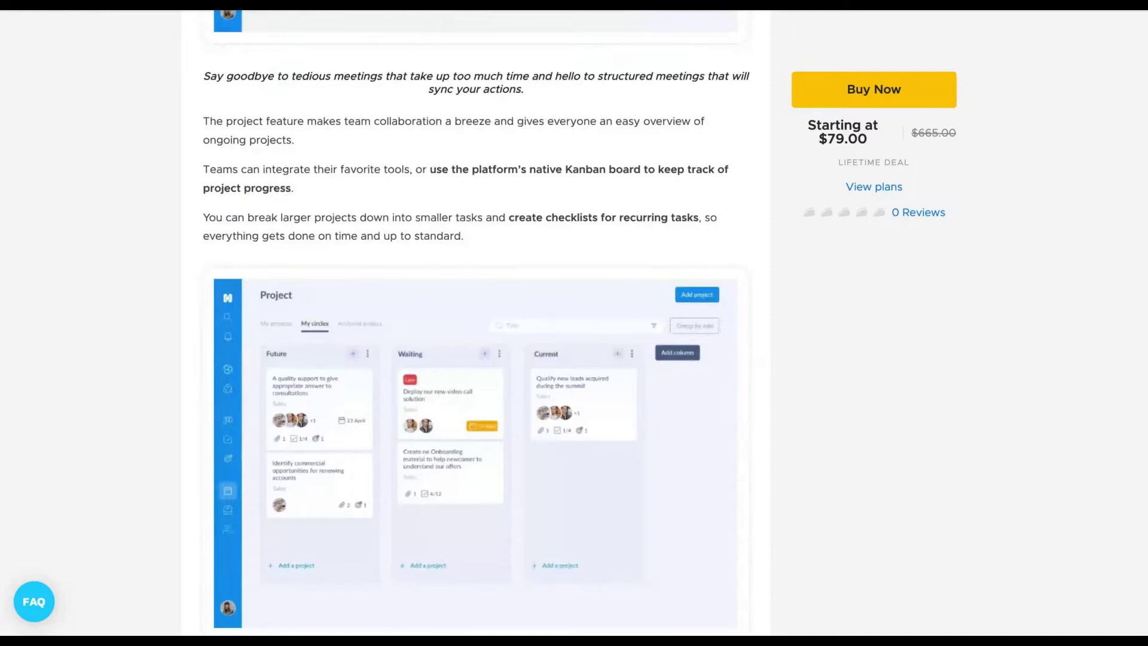
{"action": "scroll", "coordinate": [574, 323], "scroll_direction": "down", "scroll_amount": 10}
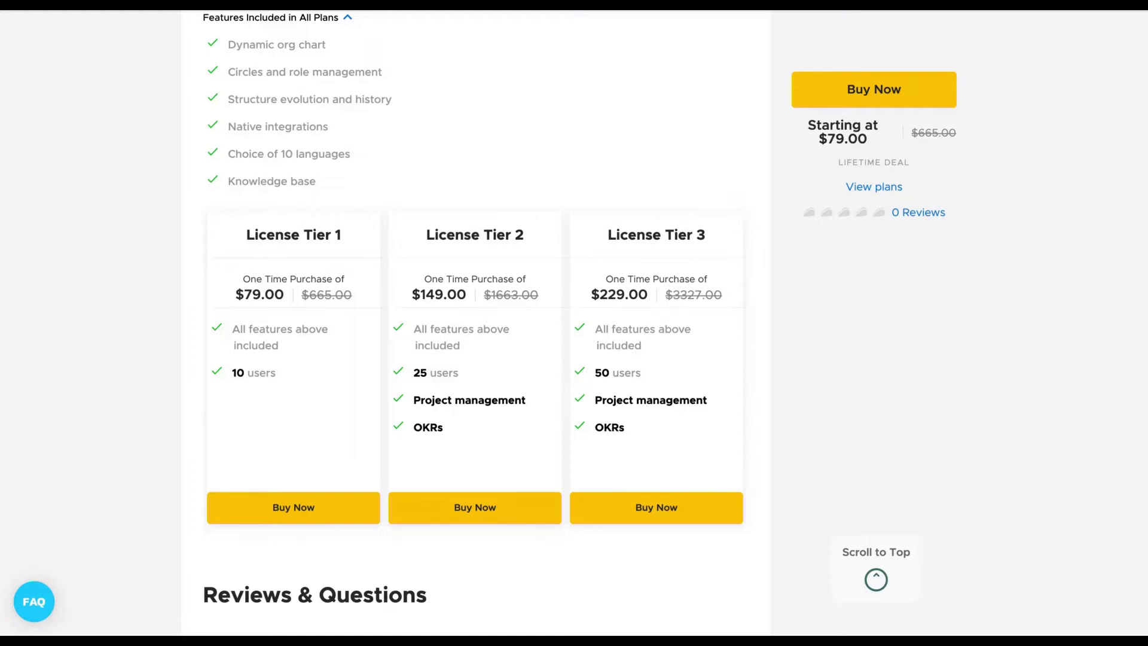
{"action": "scroll", "coordinate": [476, 359], "scroll_direction": "up", "scroll_amount": 20}
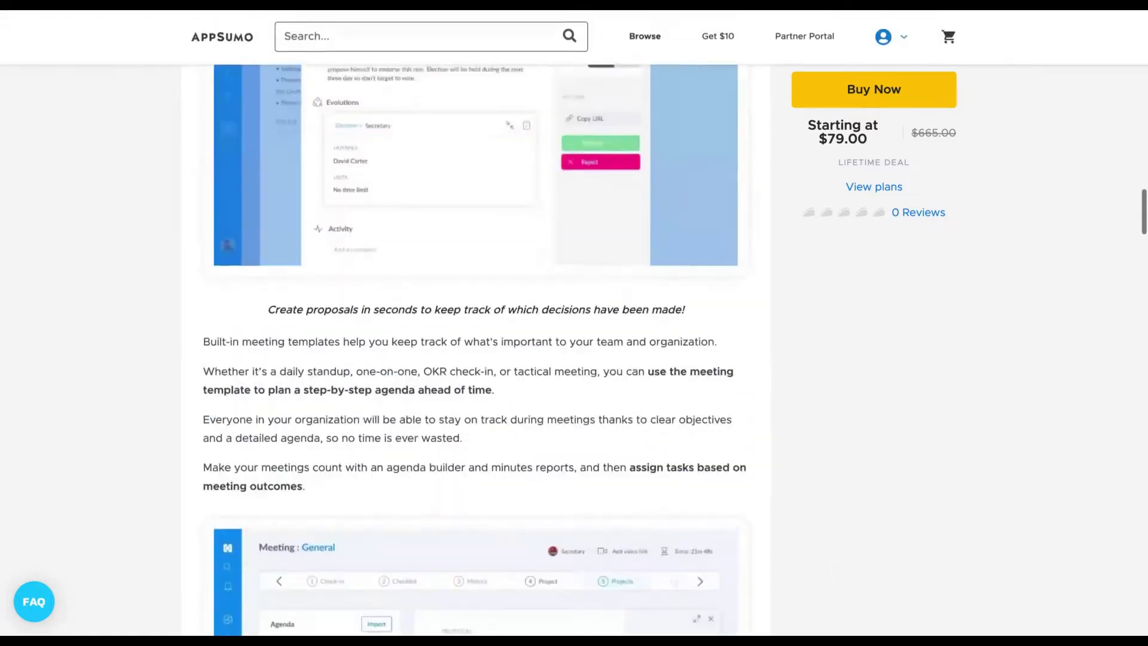
{"action": "scroll", "coordinate": [475, 359], "scroll_direction": "up", "scroll_amount": 12}
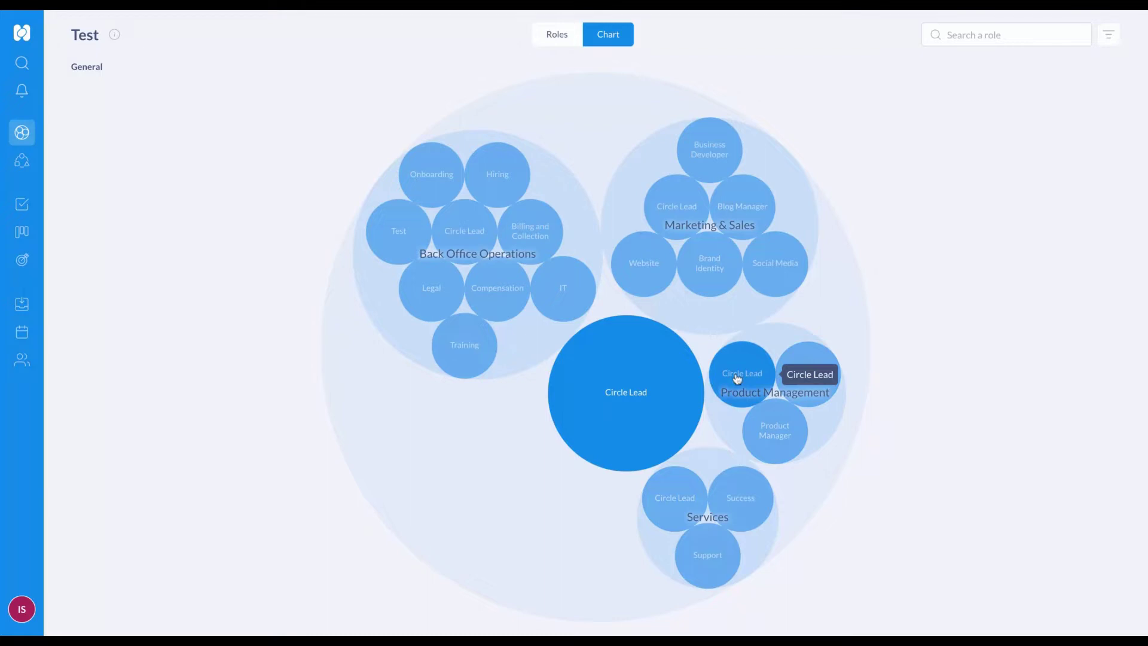
Step: Review the General circle's Circle Lead role from its overview through documents, activities, metrics, checklists, projects and actions, and return to the chart
{"action": "left_click", "coordinate": [606, 392]}
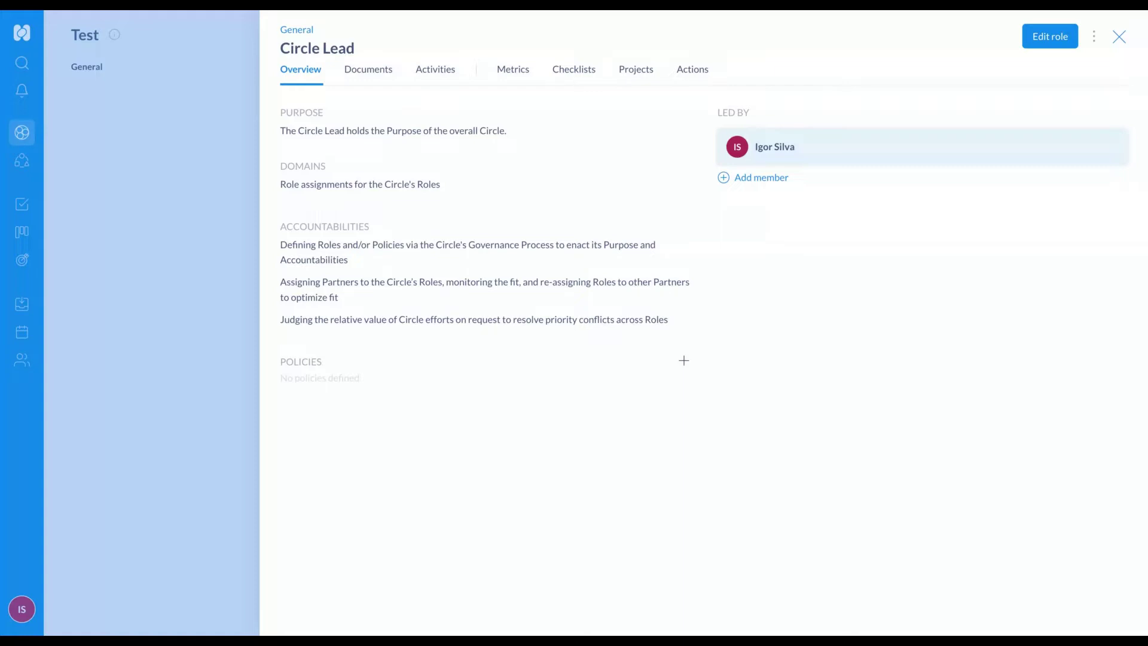
{"action": "left_click", "coordinate": [369, 73]}
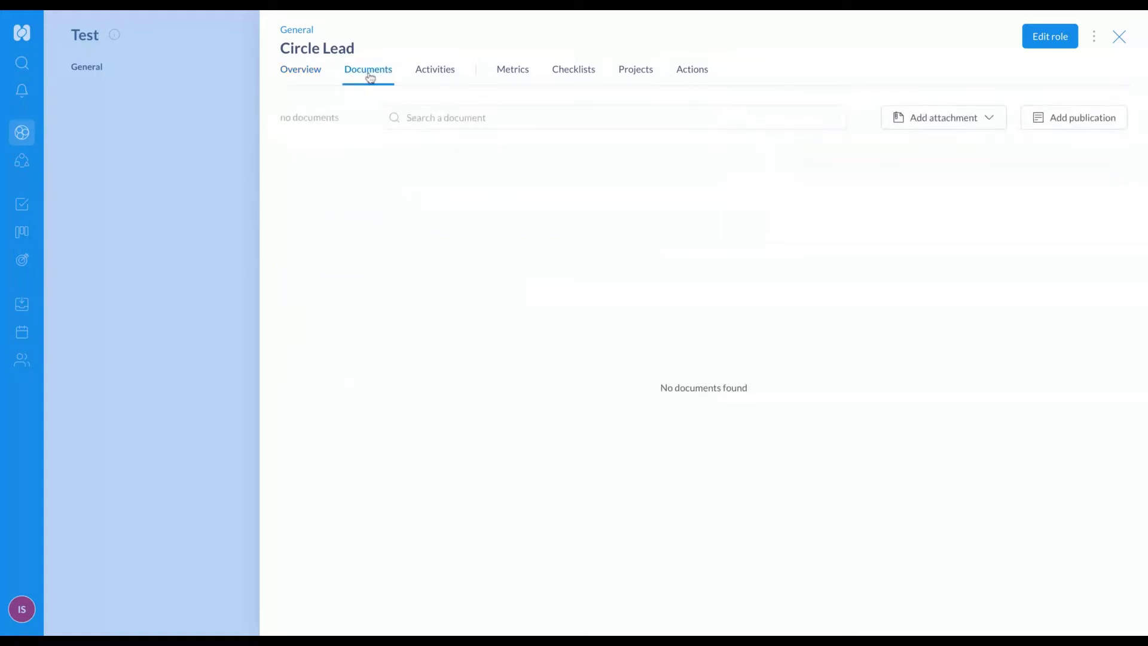
{"action": "left_click", "coordinate": [318, 75]}
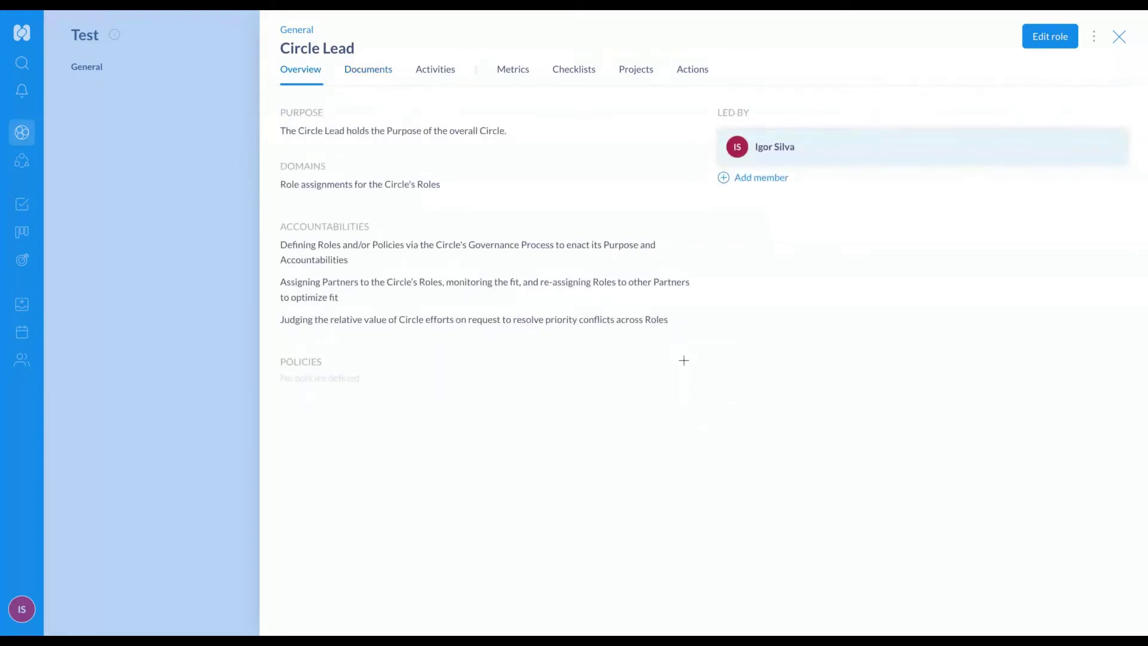
{"action": "left_click", "coordinate": [391, 72]}
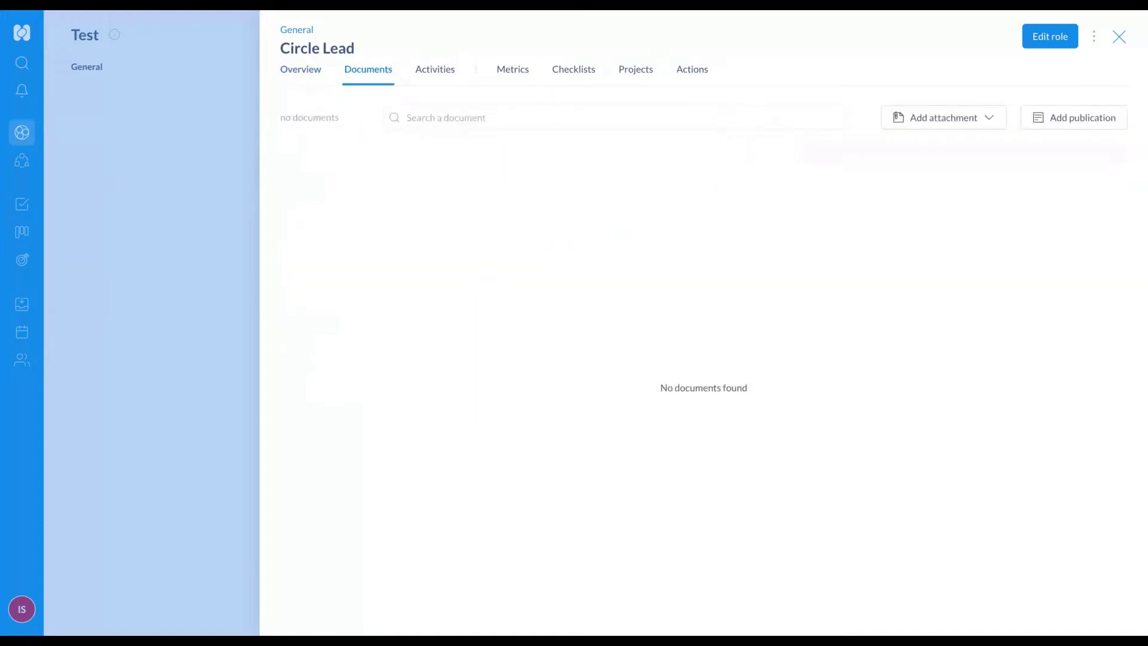
{"action": "left_click", "coordinate": [435, 77]}
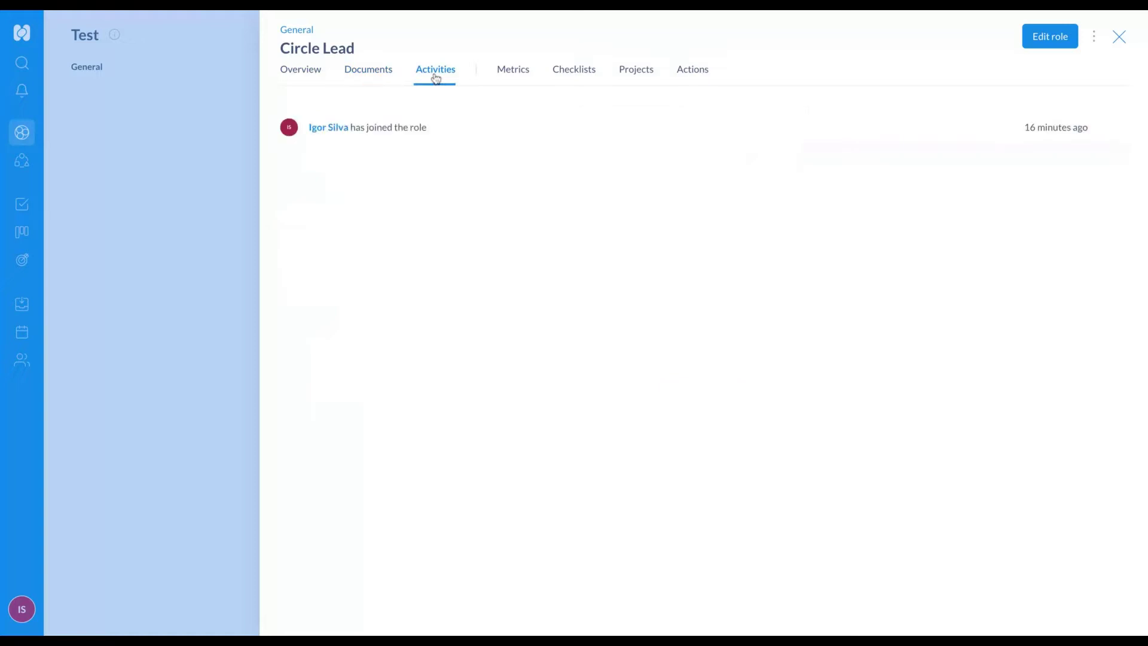
{"action": "left_click", "coordinate": [529, 69]}
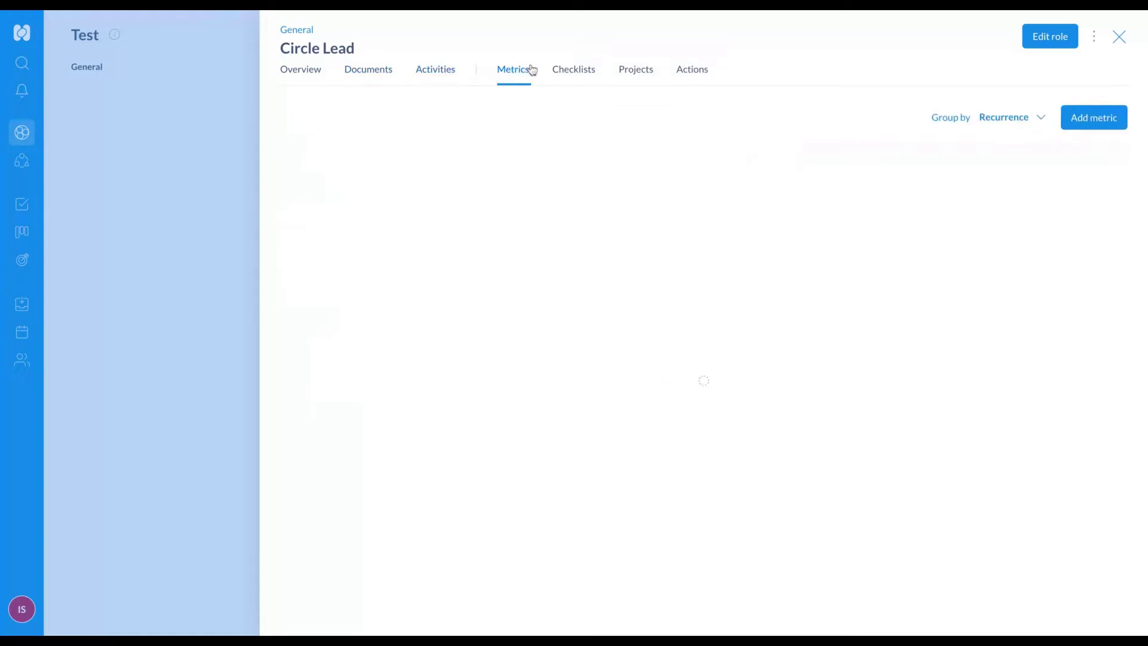
{"action": "left_click", "coordinate": [571, 74]}
{"action": "left_click", "coordinate": [632, 73]}
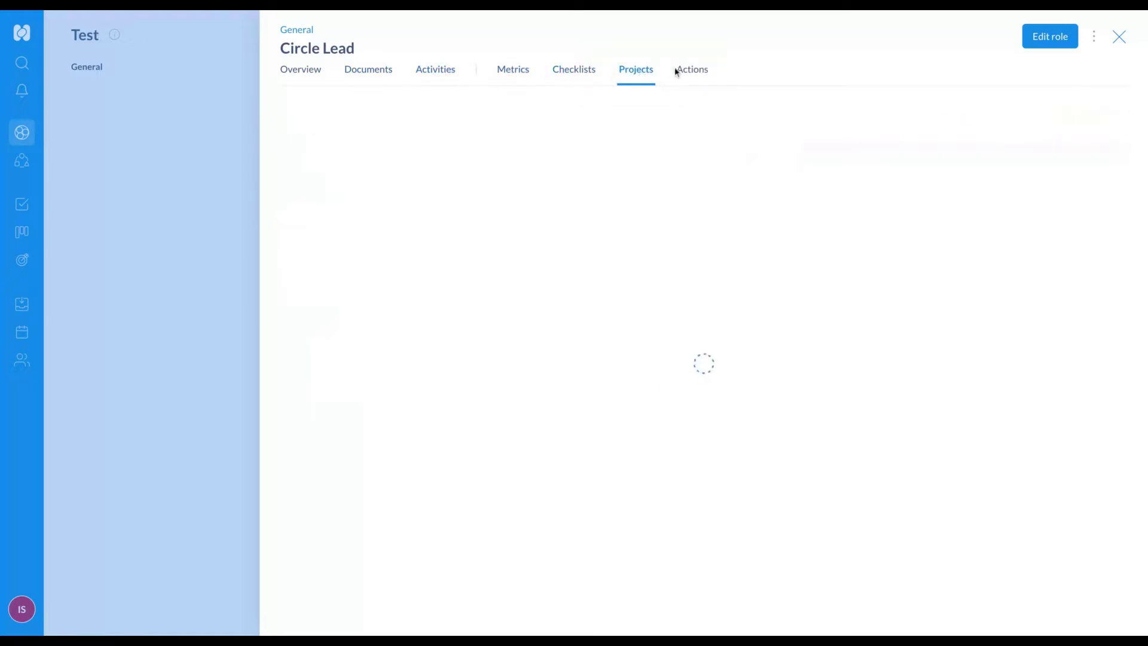
{"action": "left_click", "coordinate": [688, 74]}
{"action": "left_click", "coordinate": [159, 162]}
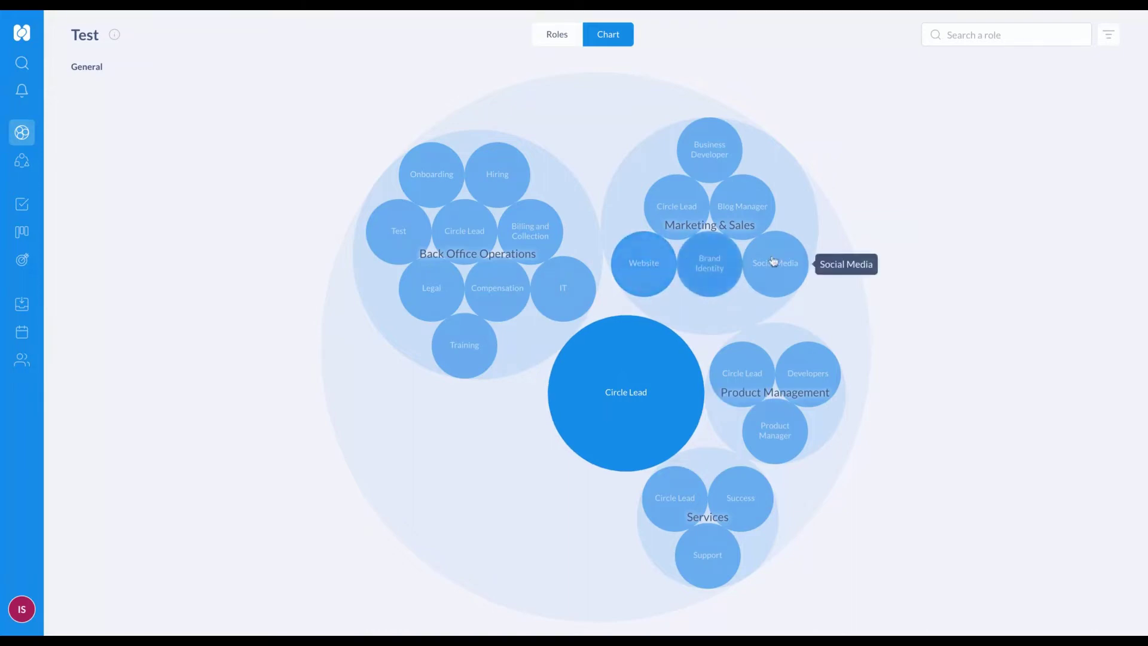
Step: Inspect the Social Media role in Marketing & Sales, including its member assignment form, documents, activities, metrics and checklists, and close it
{"action": "left_click", "coordinate": [793, 260]}
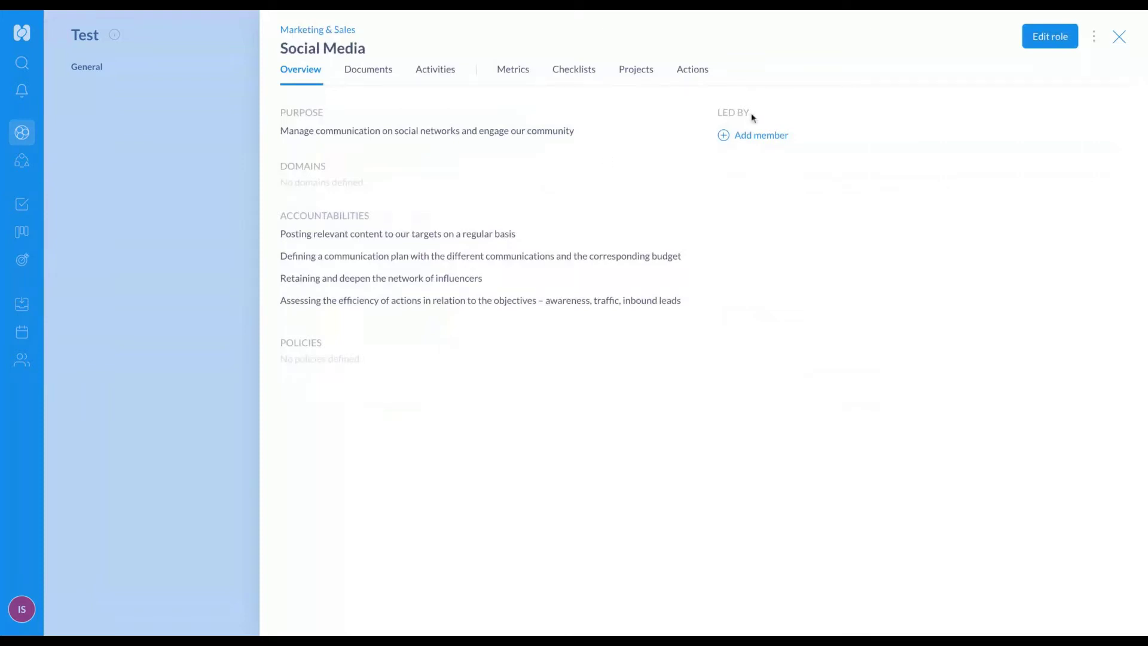
{"action": "left_click", "coordinate": [754, 138]}
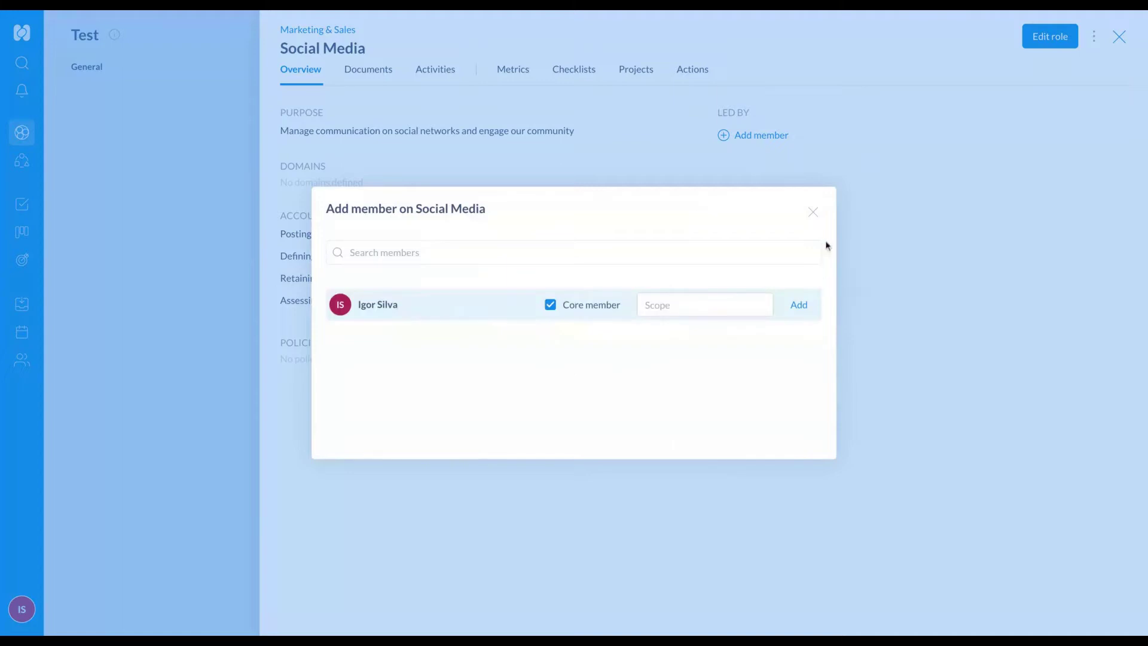
{"action": "left_click", "coordinate": [815, 211]}
{"action": "left_click", "coordinate": [370, 77]}
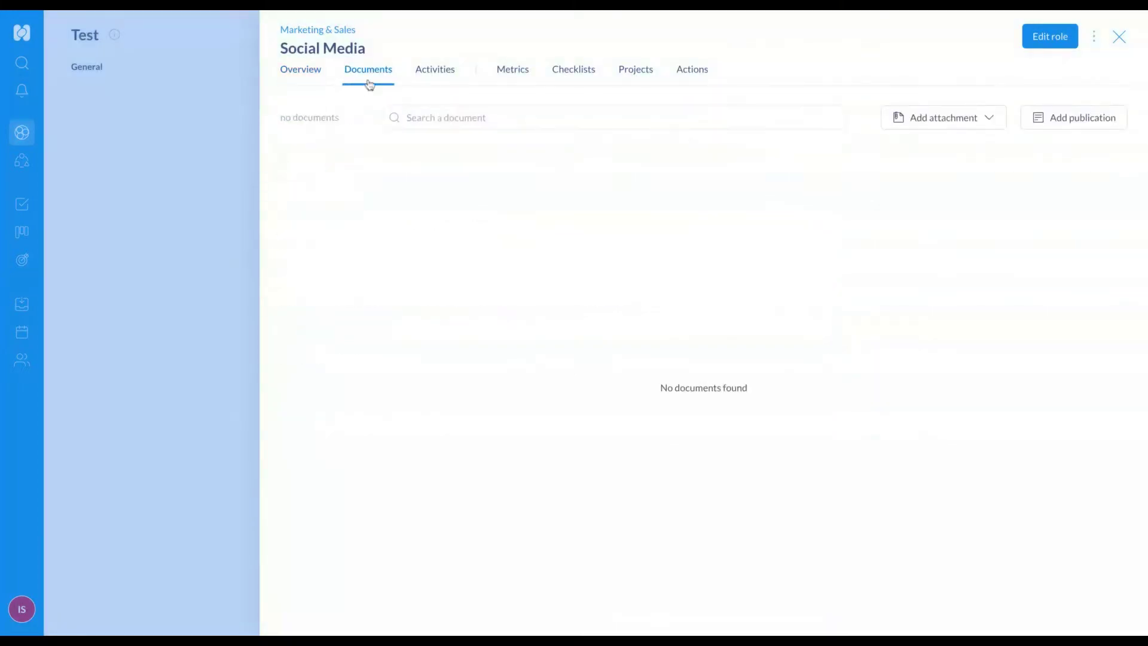
{"action": "left_click", "coordinate": [436, 76]}
{"action": "left_click", "coordinate": [526, 72]}
{"action": "left_click", "coordinate": [571, 73]}
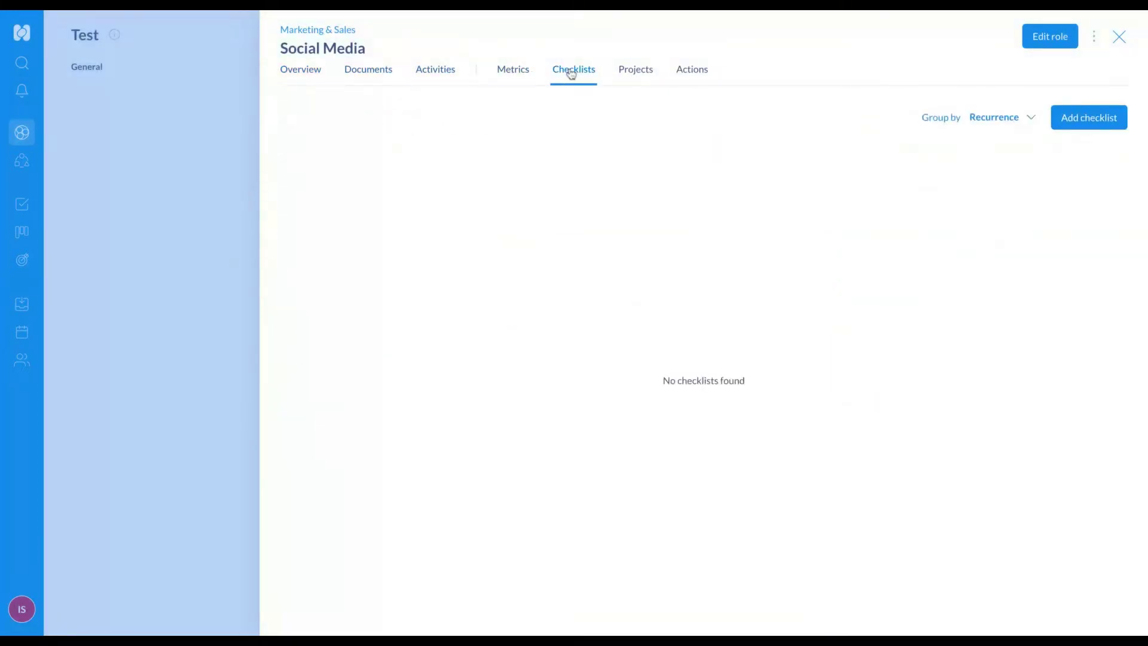
{"action": "left_click", "coordinate": [1120, 37]}
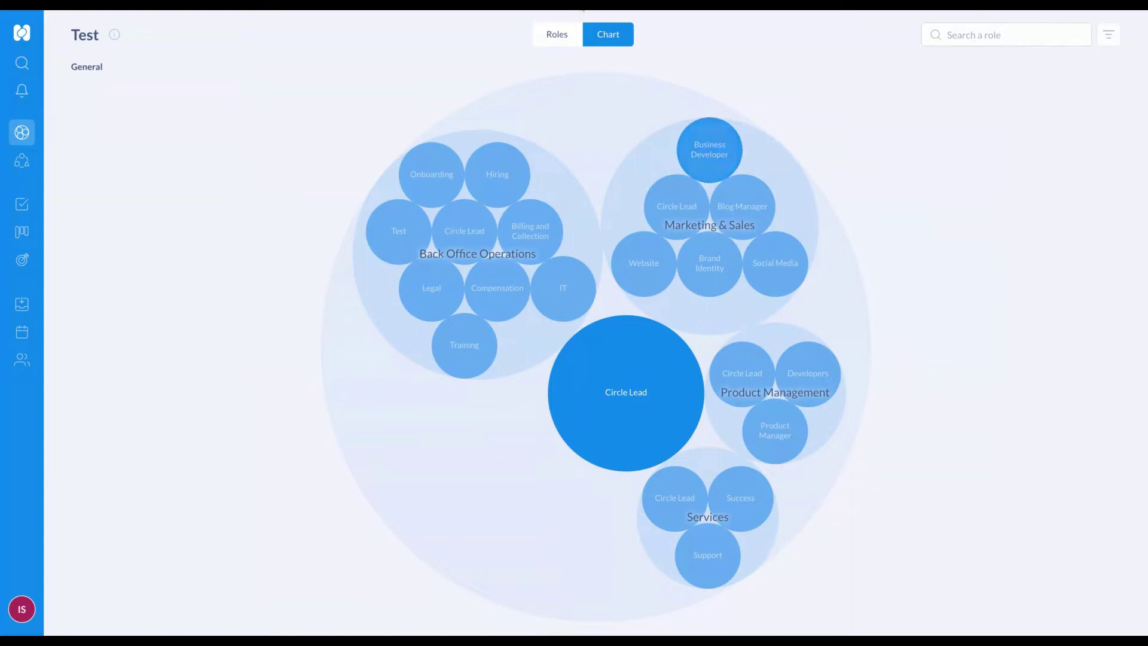
Step: Show the organisation as a list of roles, browse it and check the options for adding a role or circle
{"action": "left_click", "coordinate": [549, 30]}
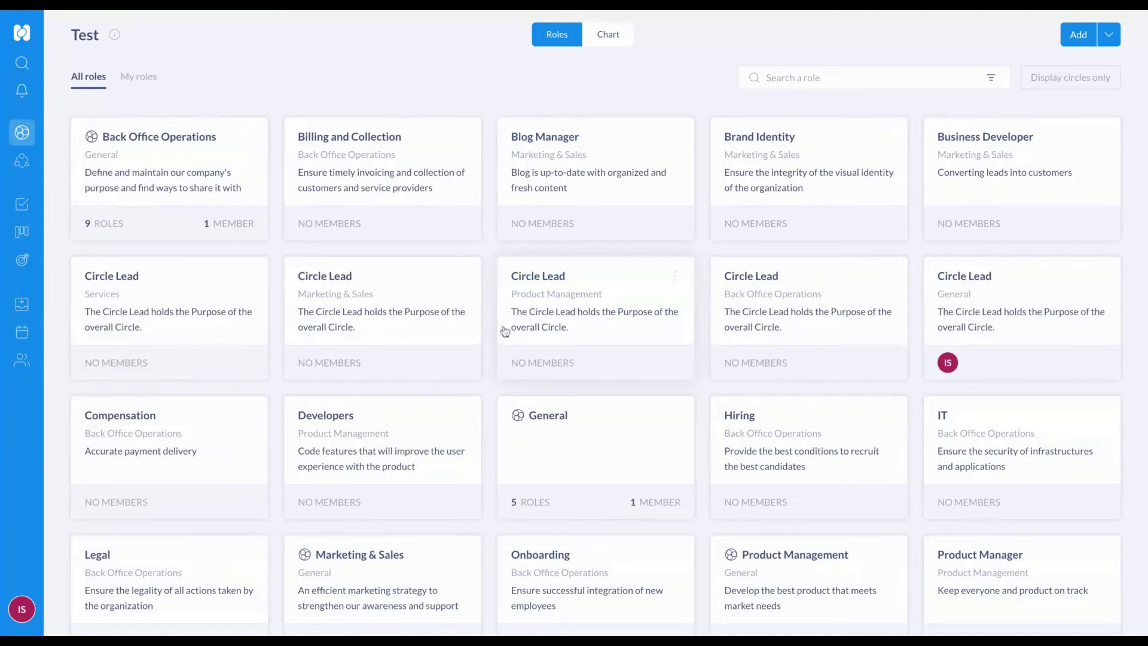
{"action": "scroll", "coordinate": [503, 324], "scroll_direction": "down", "scroll_amount": 5}
{"action": "scroll", "coordinate": [503, 324], "scroll_direction": "up", "scroll_amount": 5}
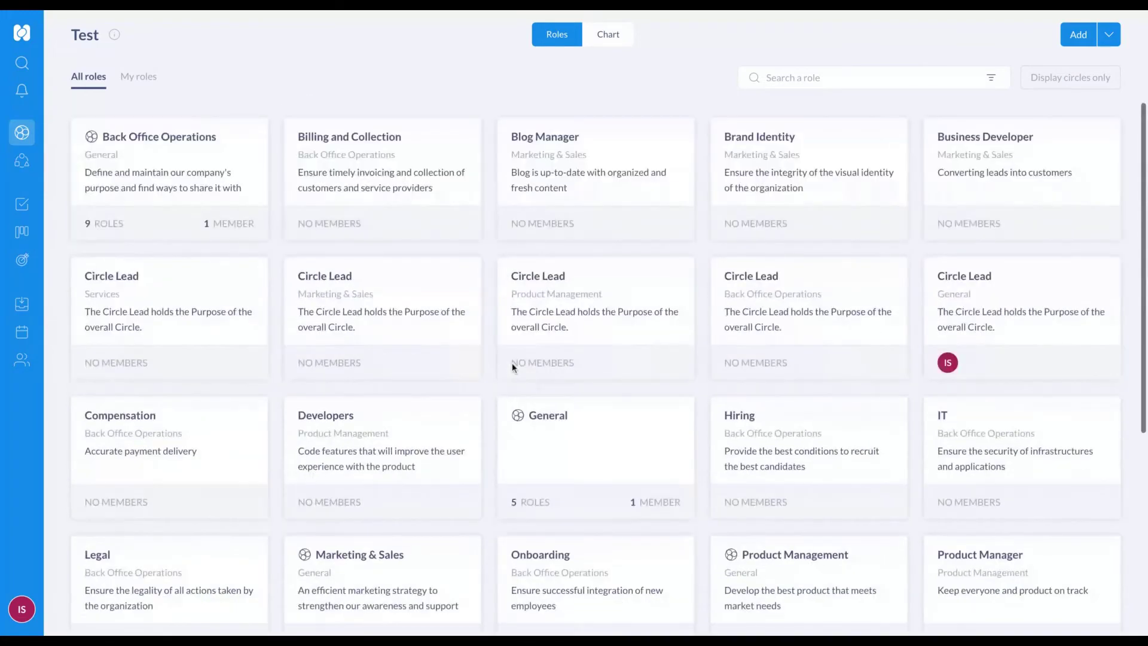
{"action": "left_click", "coordinate": [1109, 34]}
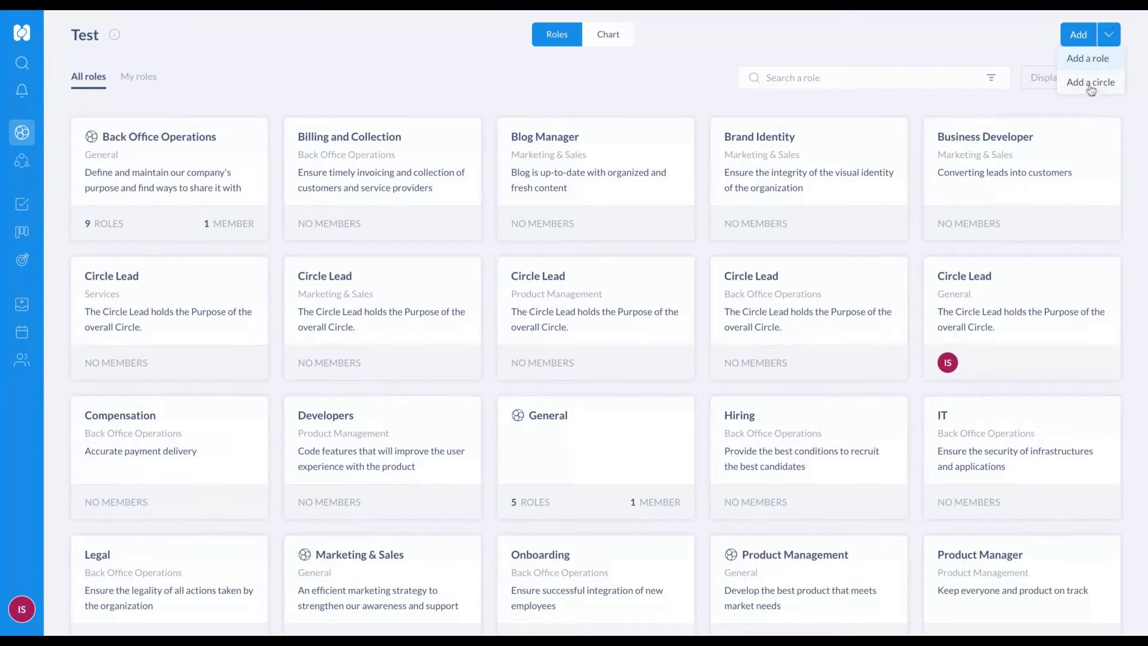
{"action": "left_click", "coordinate": [565, 102]}
Step: Review the Back Office Operations circle's overview and roles, check the IT role's edit form without changing it, and close the circle
{"action": "left_click", "coordinate": [189, 173]}
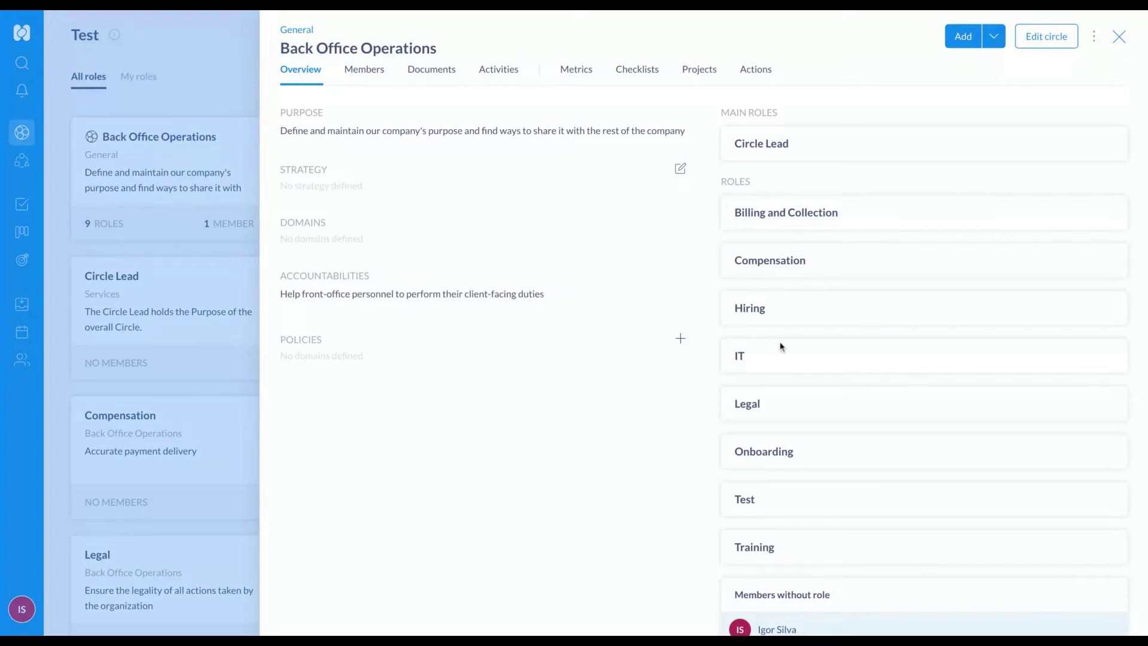
{"action": "scroll", "coordinate": [780, 346], "scroll_direction": "down", "scroll_amount": 1}
{"action": "scroll", "coordinate": [781, 346], "scroll_direction": "up", "scroll_amount": 1}
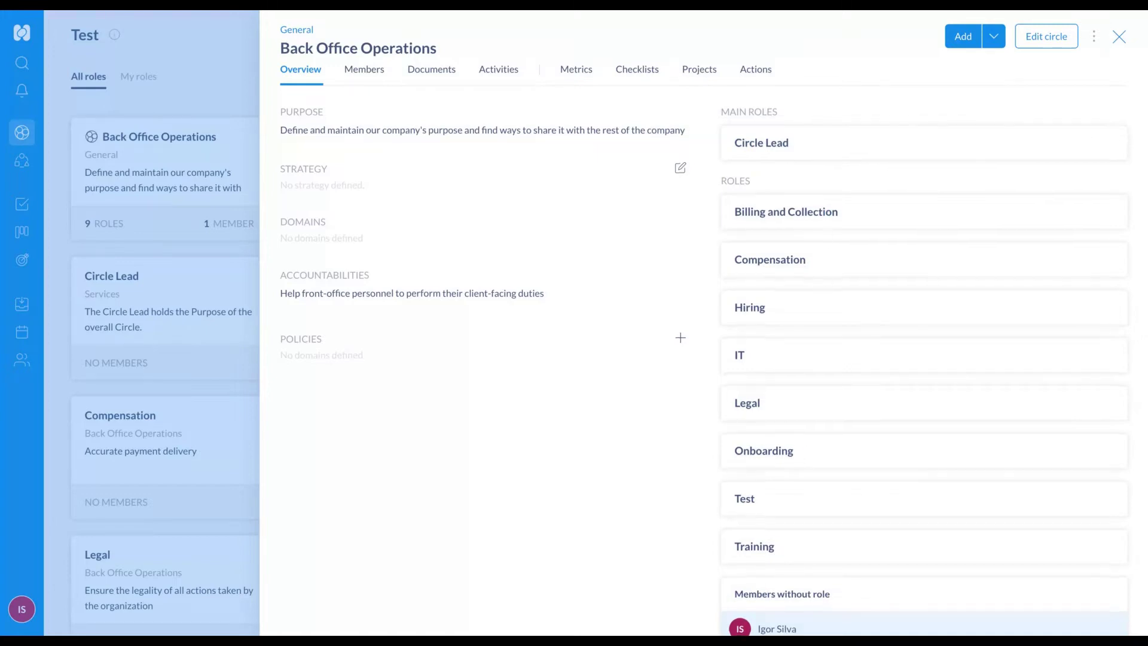
{"action": "scroll", "coordinate": [822, 294], "scroll_direction": "down", "scroll_amount": 1}
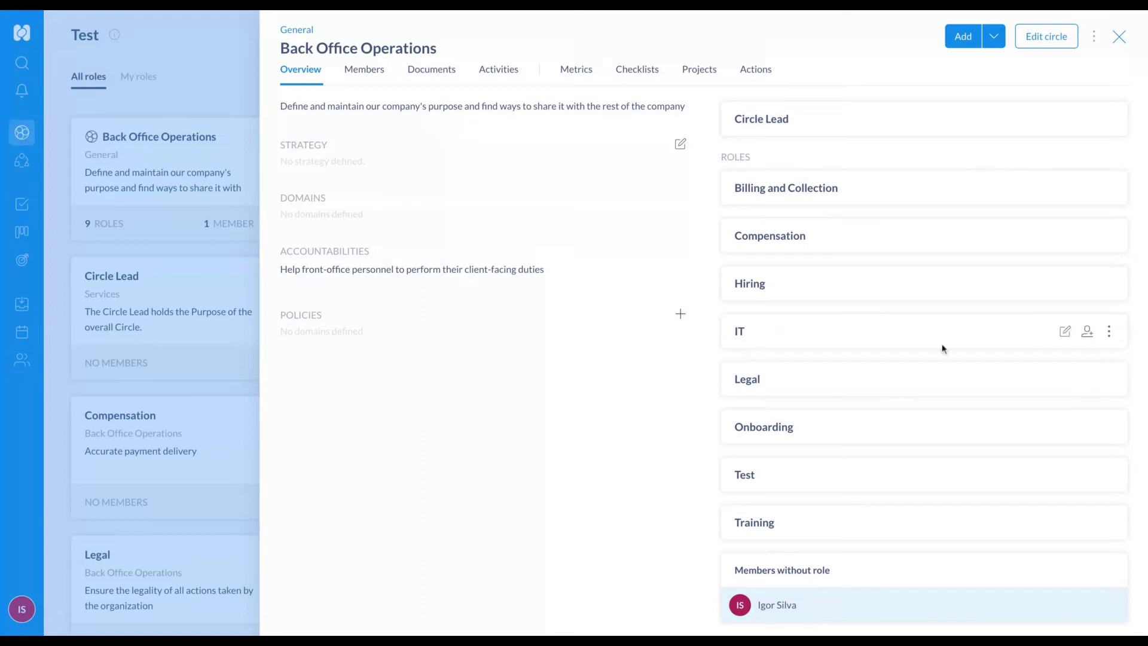
{"action": "left_click", "coordinate": [1067, 332]}
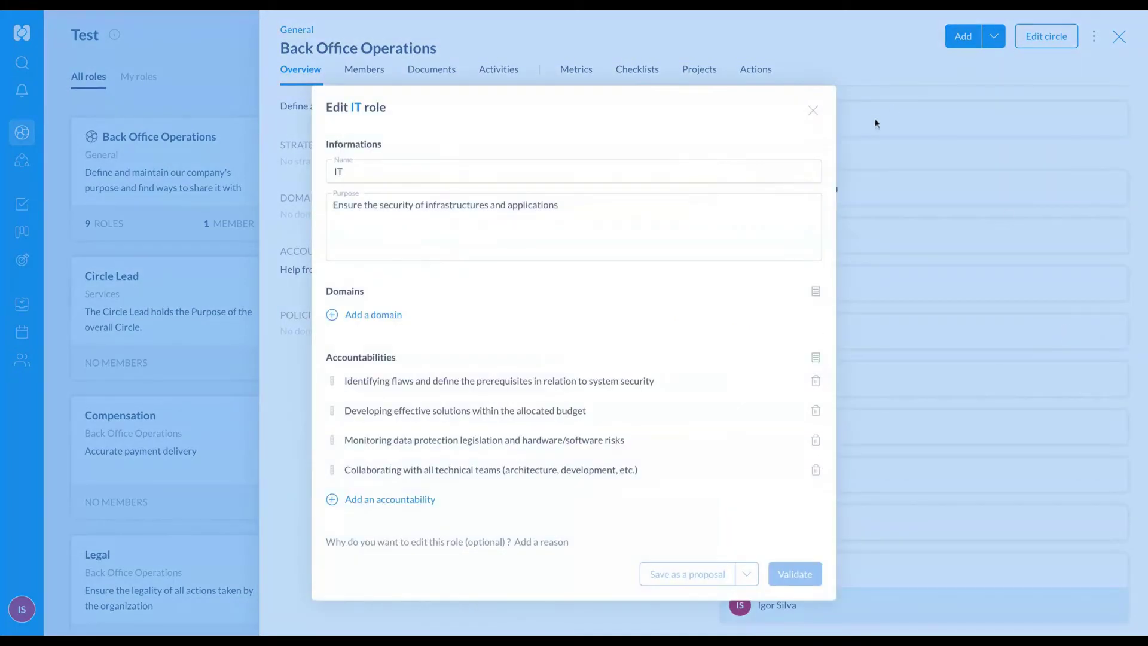
{"action": "left_click", "coordinate": [813, 111]}
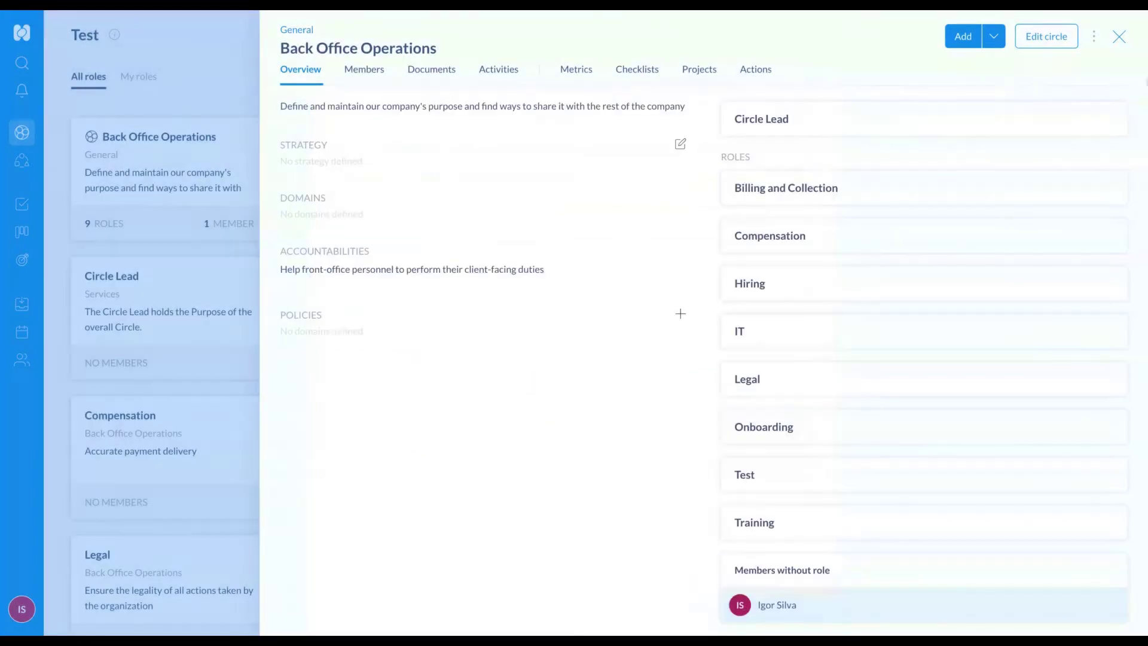
{"action": "left_click", "coordinate": [1072, 37]}
{"action": "left_click", "coordinate": [1119, 37]}
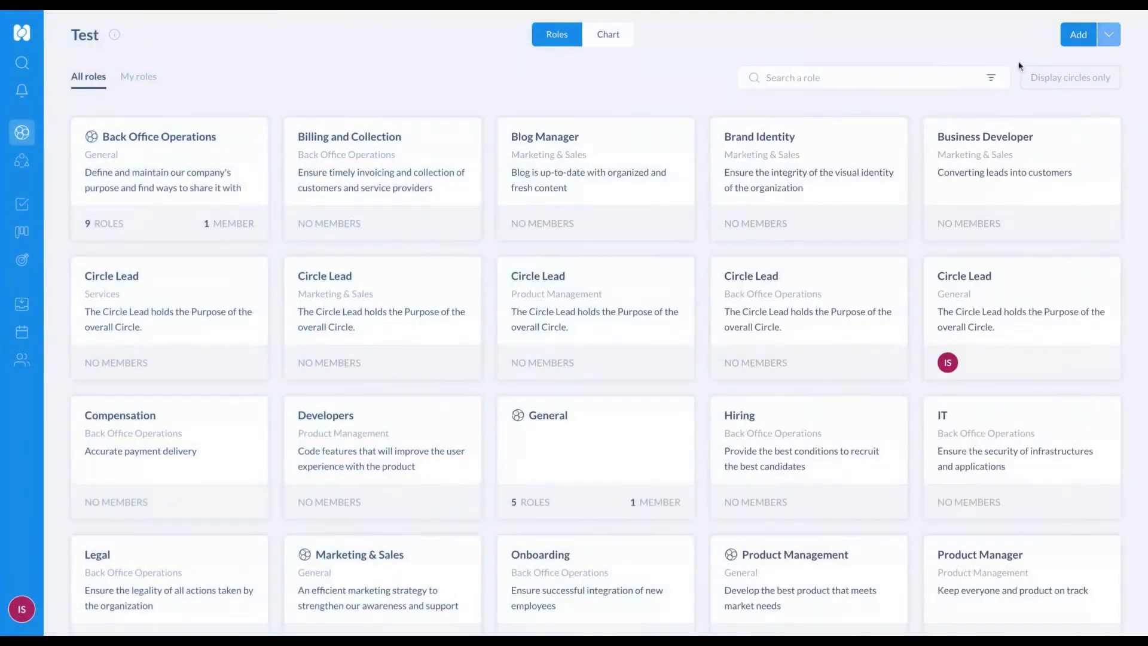
Step: Return to the organisation chart, view the Proposals page and check the current activity notifications
{"action": "left_click", "coordinate": [617, 44]}
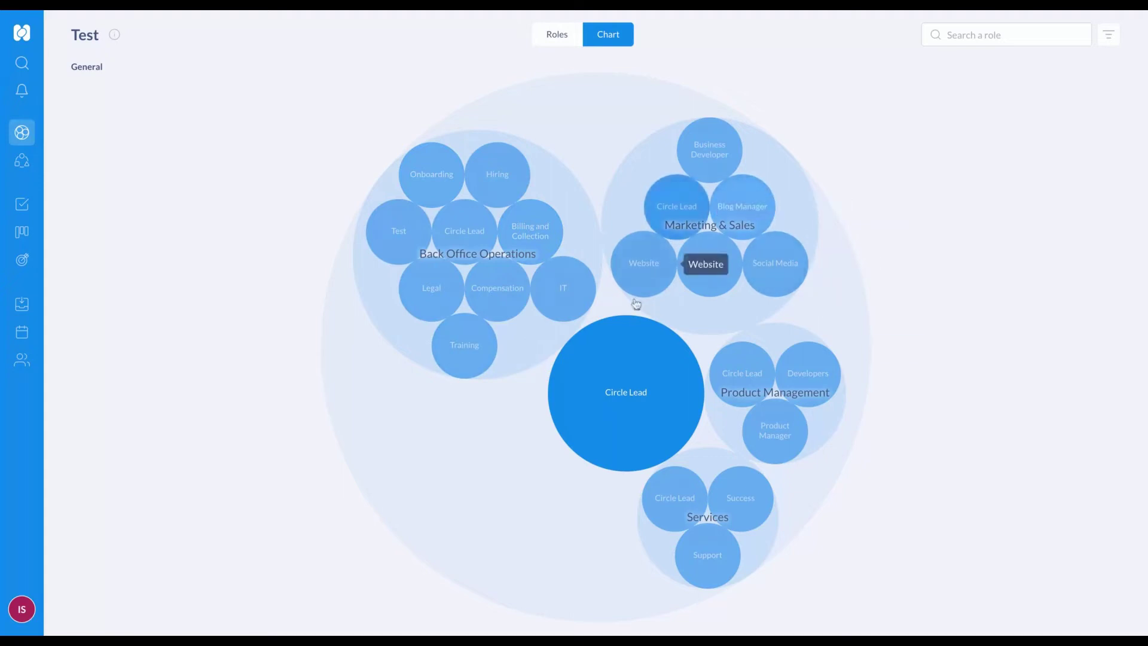
{"action": "left_click", "coordinate": [22, 160]}
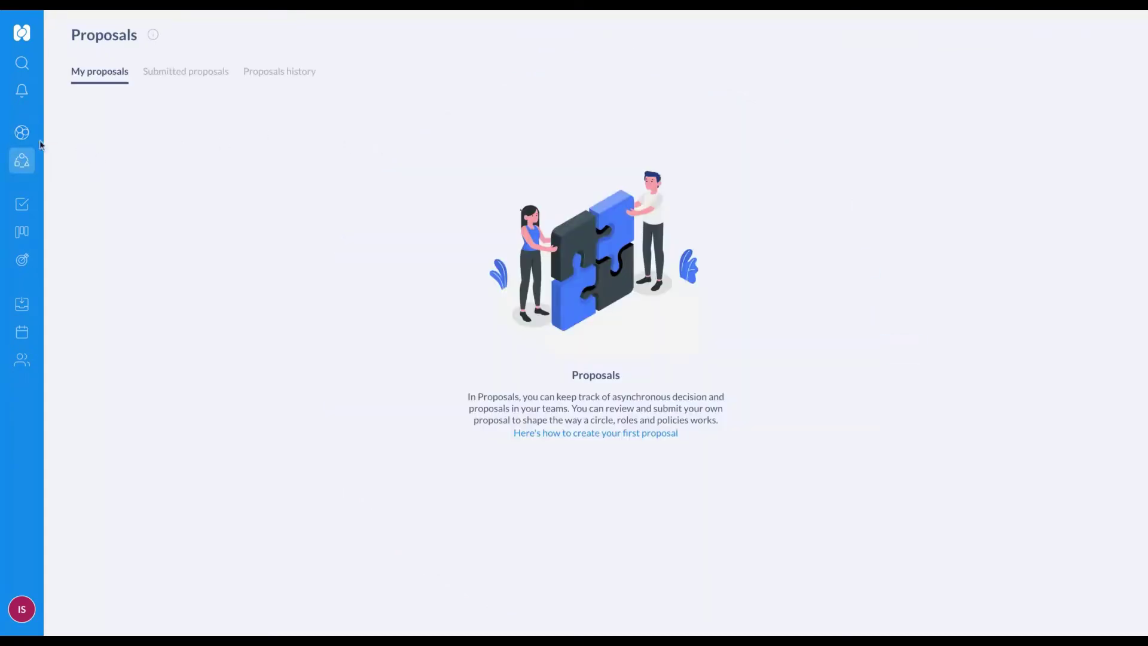
{"action": "left_click", "coordinate": [22, 133]}
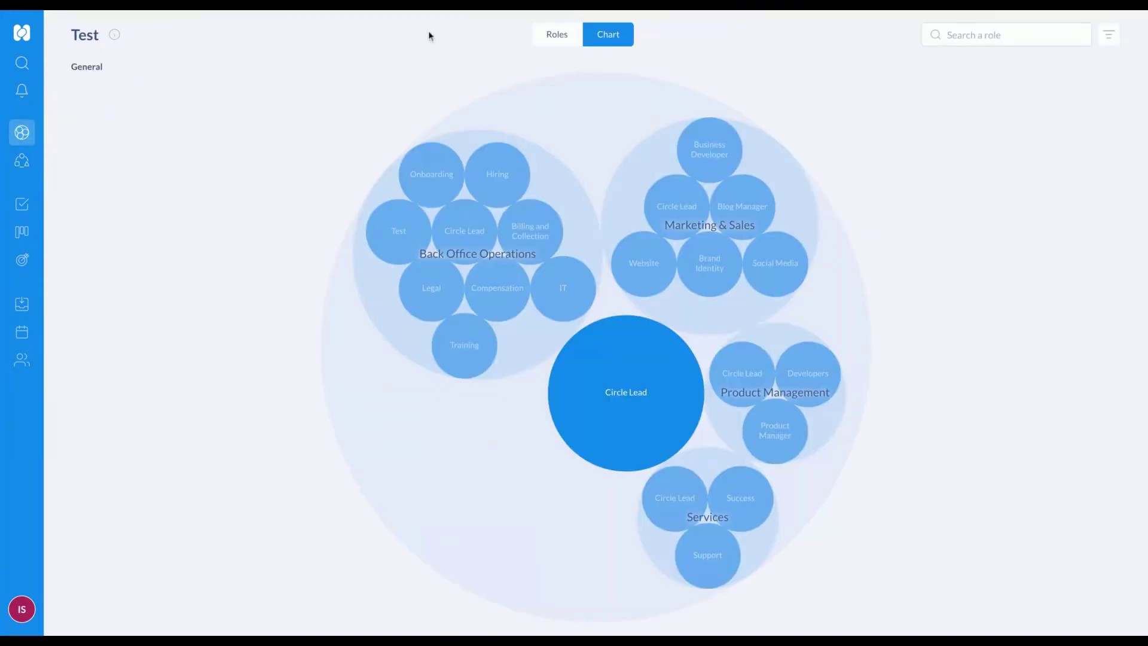
{"action": "left_click", "coordinate": [22, 91]}
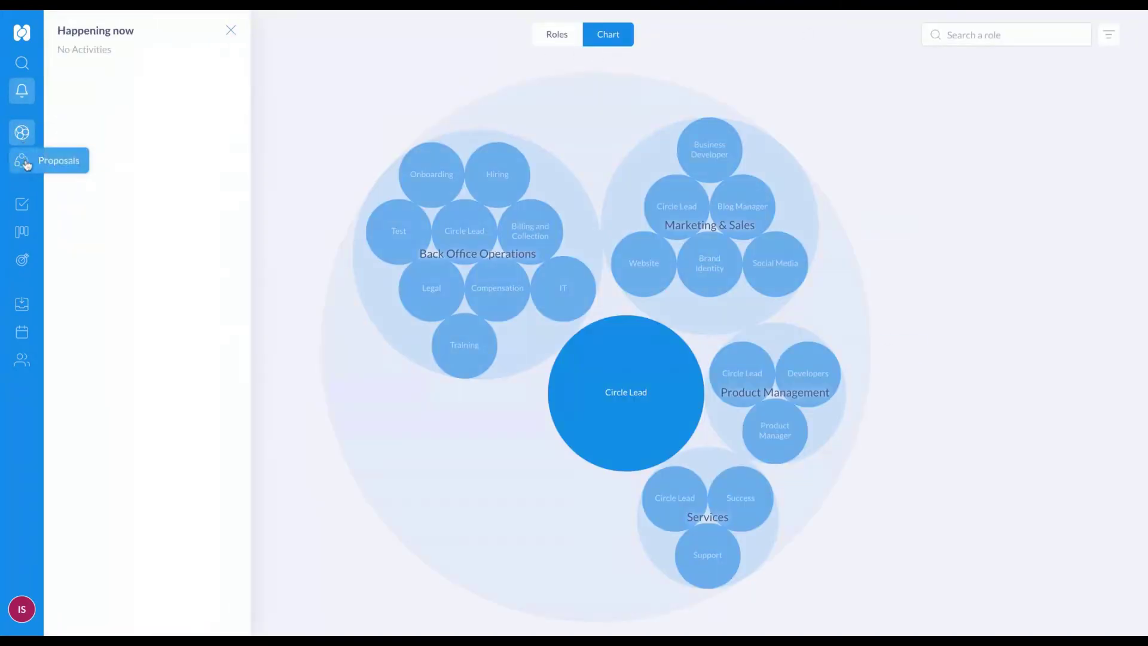
Step: Close the notifications and create an action titled "I need to finish this task" on the Actions page
{"action": "left_click", "coordinate": [230, 31]}
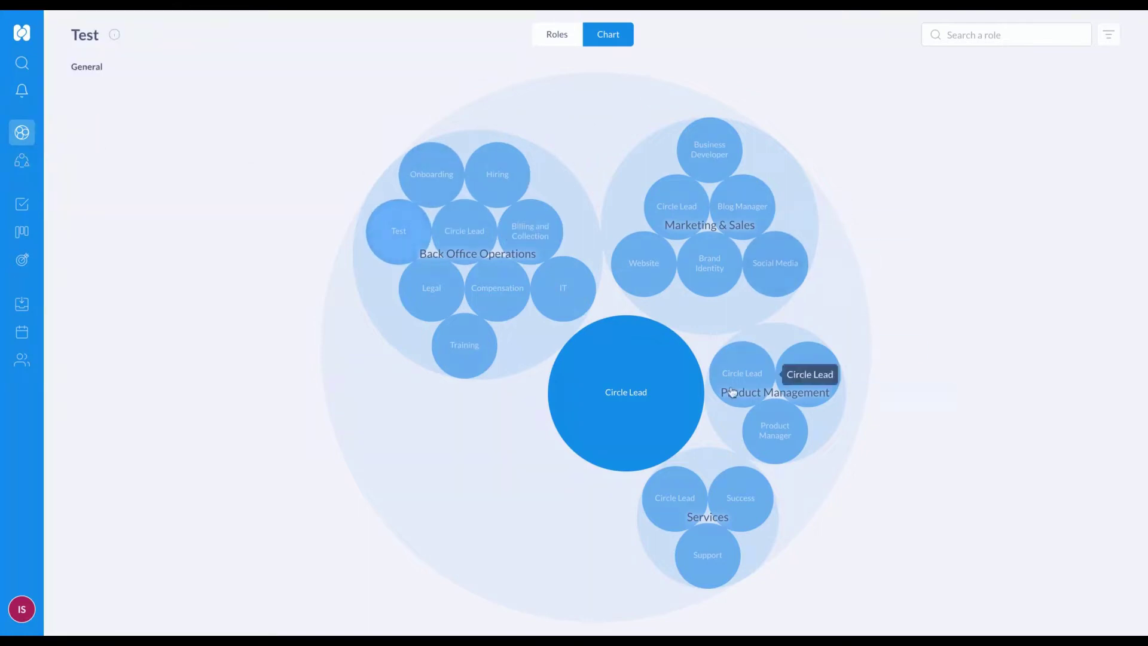
{"action": "left_click", "coordinate": [22, 204]}
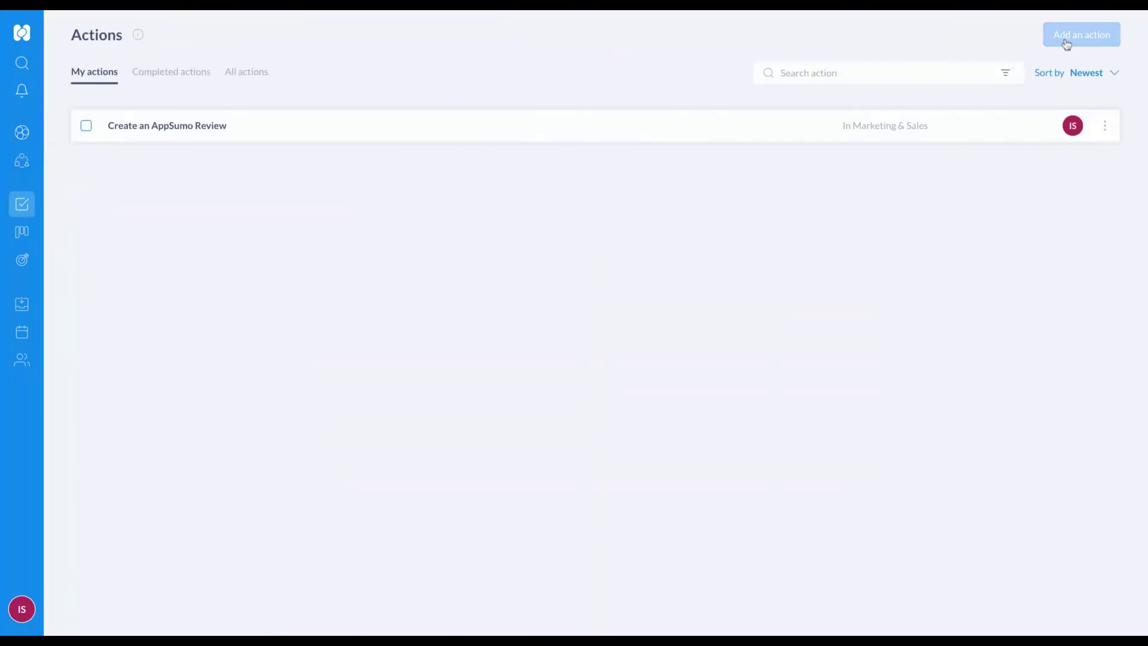
{"action": "left_click", "coordinate": [1068, 41]}
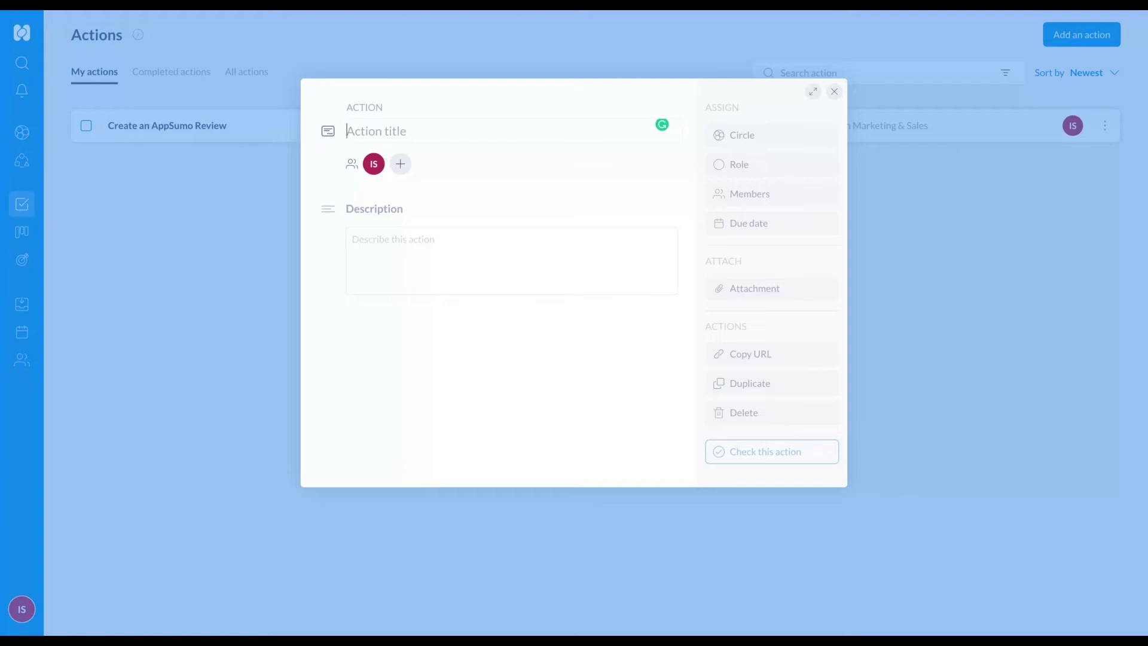
{"action": "type", "text": "I need to finish this t"}
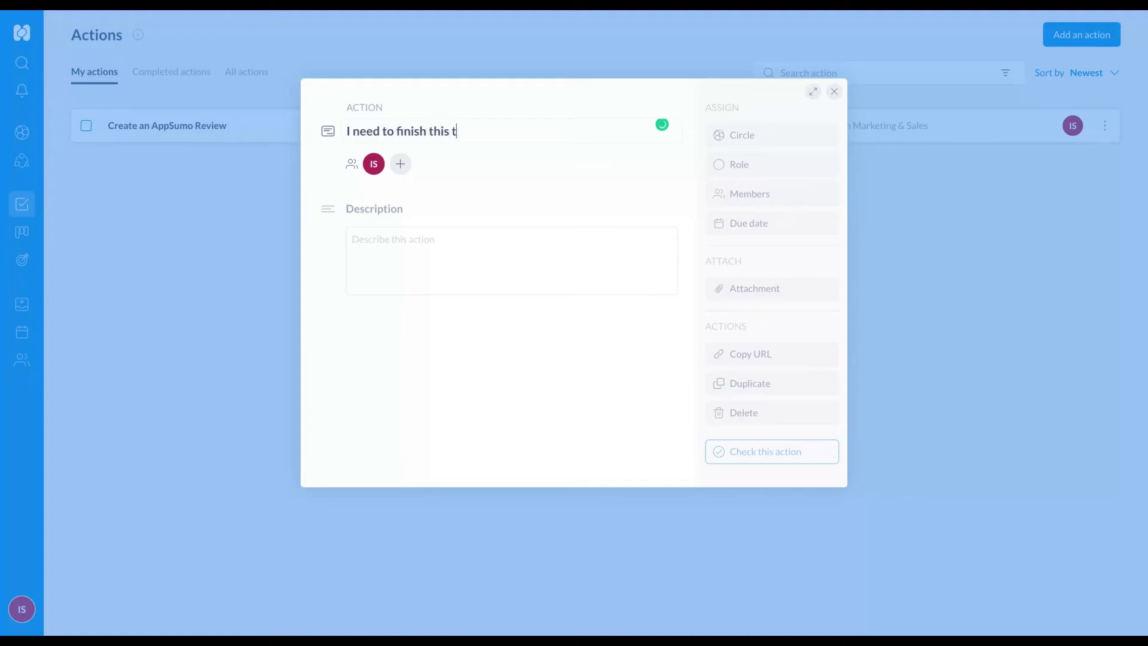
{"action": "type", "text": "ask"}
{"action": "left_click", "coordinate": [565, 297]}
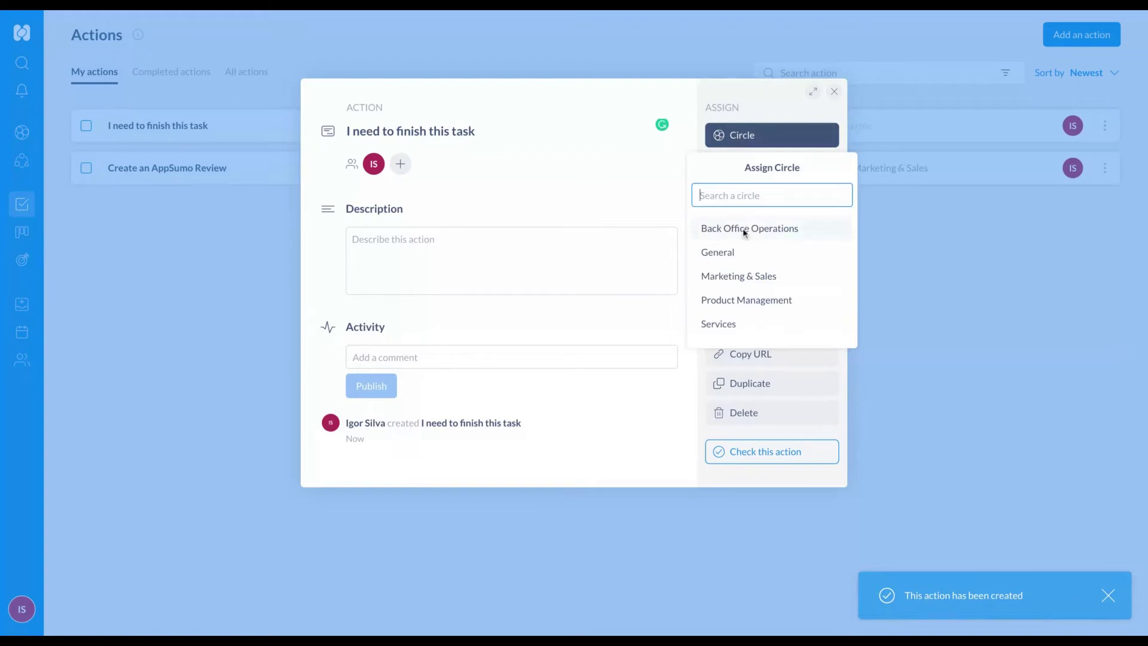
Step: Assign the new action to the Marketing & Sales circle and add the workspace's listed member to it
{"action": "left_click", "coordinate": [746, 276]}
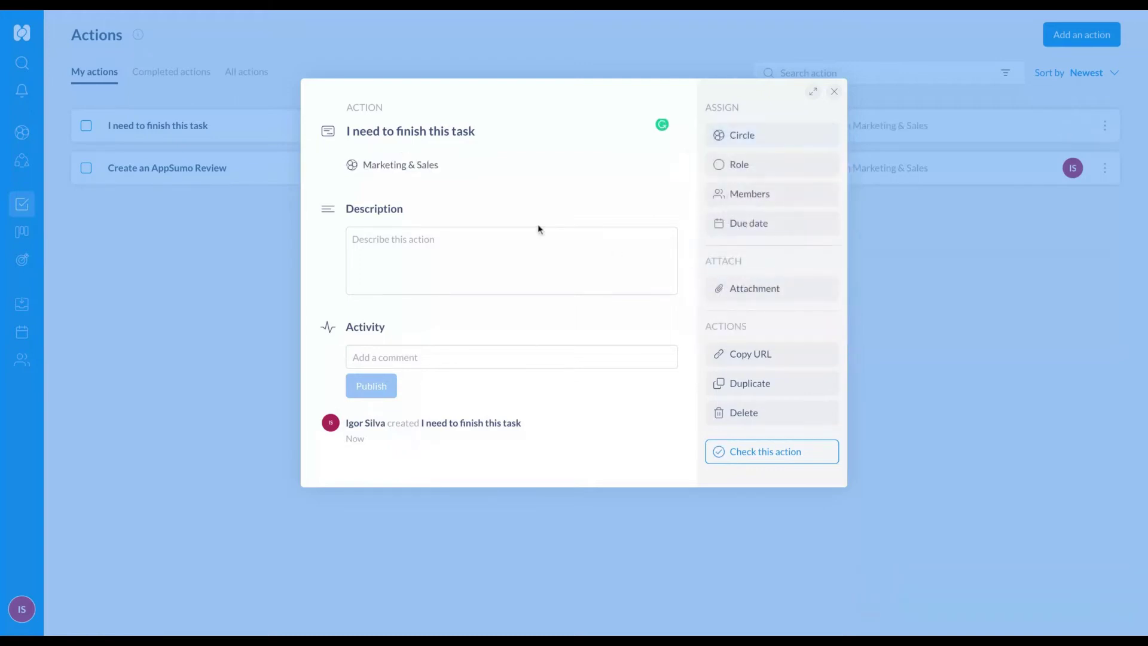
{"action": "left_click", "coordinate": [756, 194]}
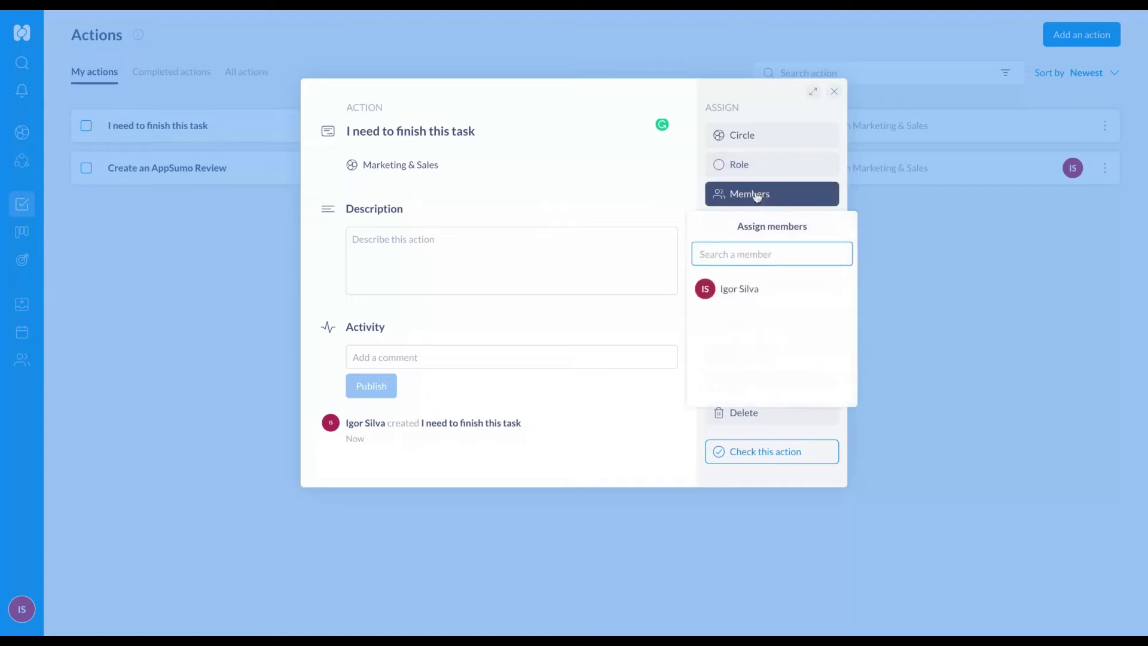
{"action": "left_click", "coordinate": [726, 289]}
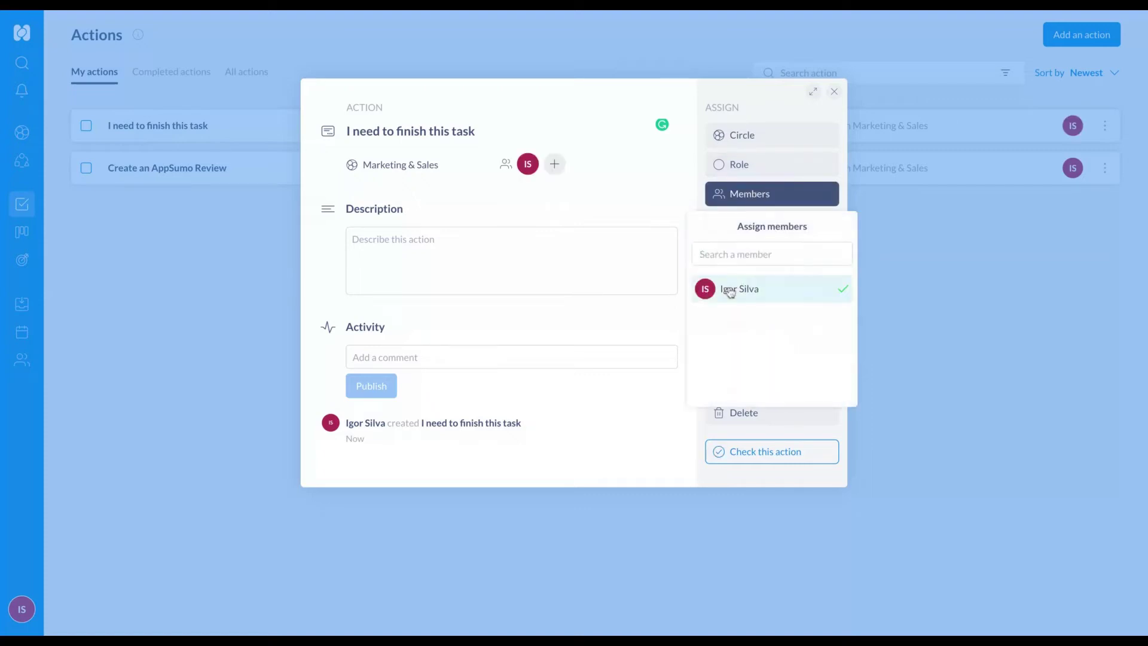
{"action": "left_click", "coordinate": [574, 284]}
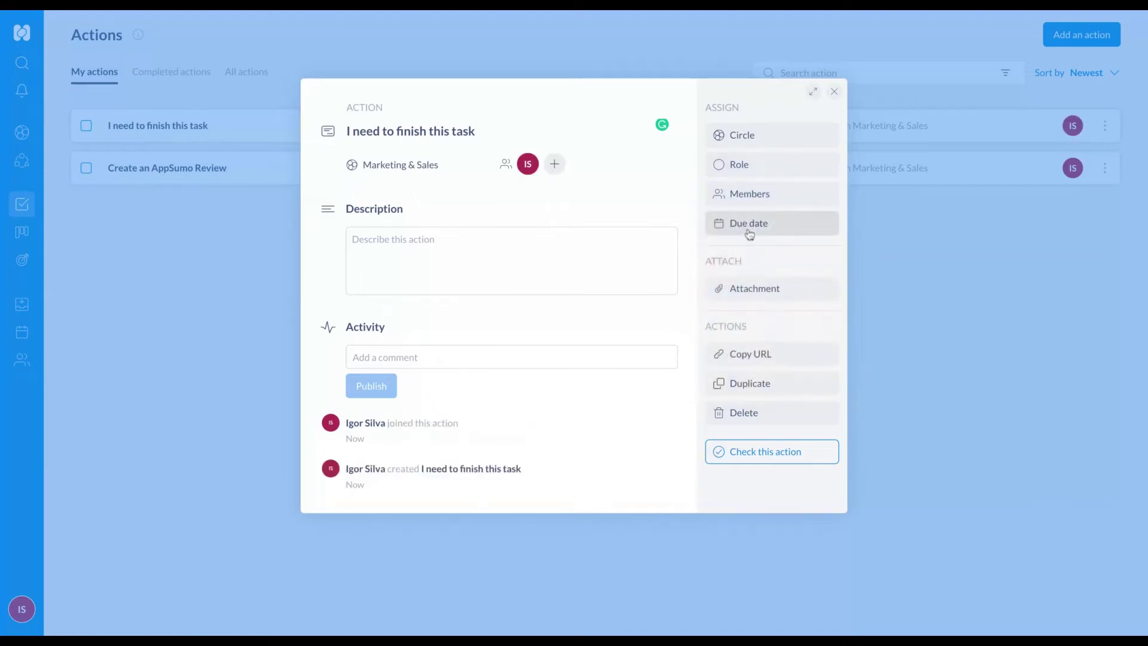
Step: Check the attachment sources available for the action without attaching anything, and close its details
{"action": "left_click", "coordinate": [743, 291]}
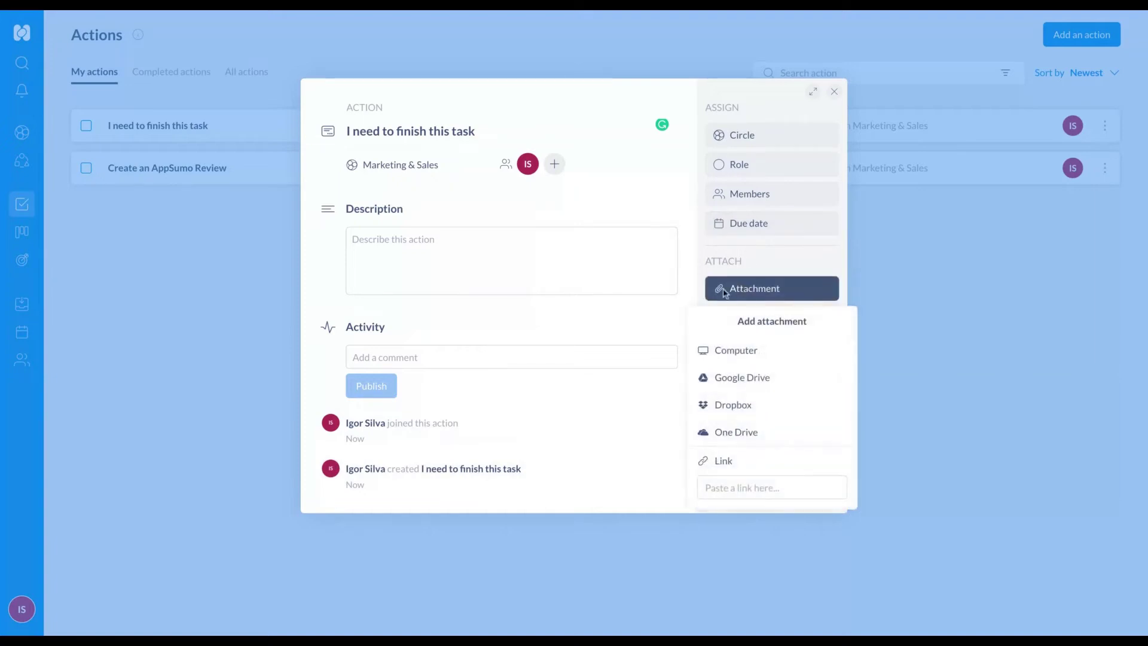
{"action": "left_click", "coordinate": [752, 293]}
{"action": "left_click", "coordinate": [752, 293]}
{"action": "left_click", "coordinate": [652, 306]}
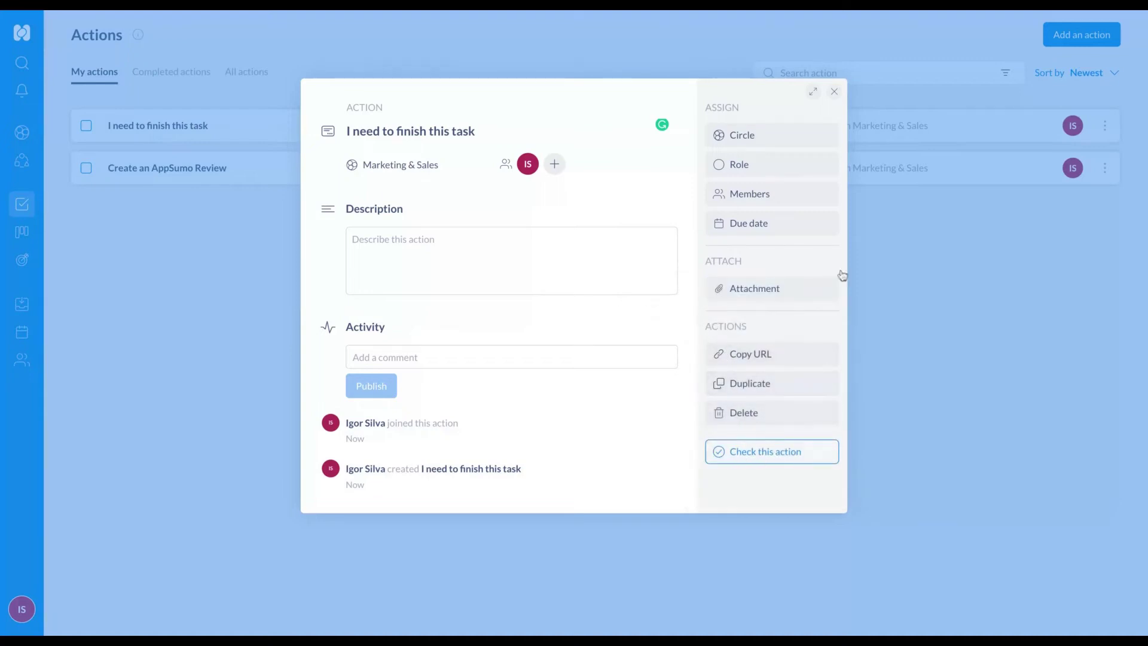
{"action": "left_click", "coordinate": [834, 93]}
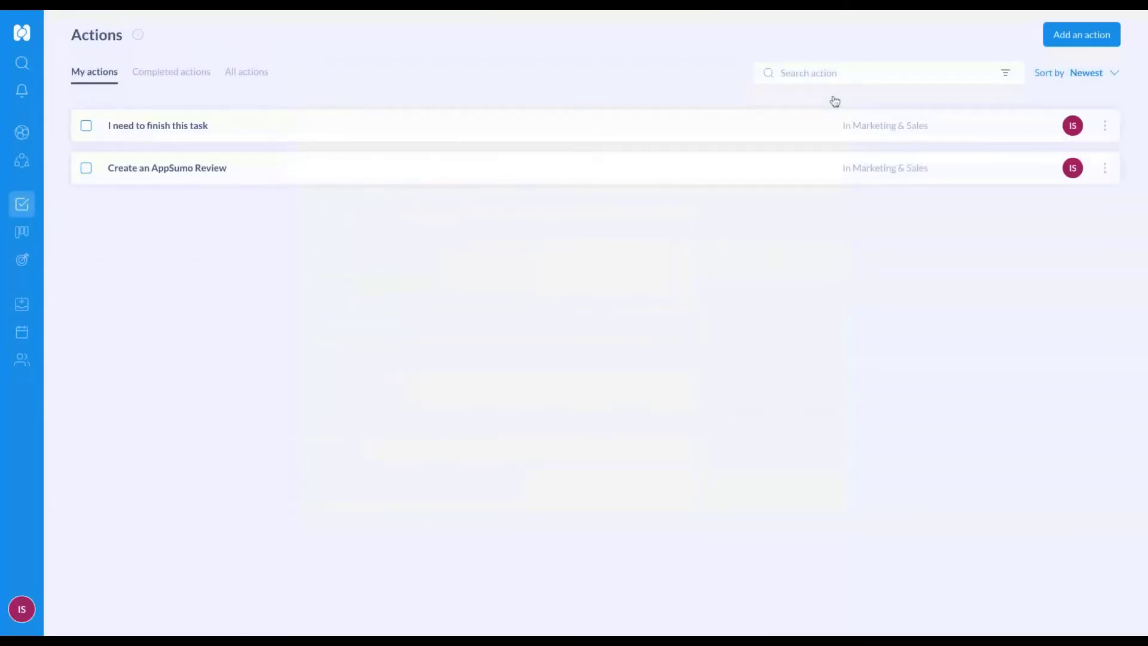
Step: Mark the "Create an AppSumo Review" action as completed, close its details and view the completed actions
{"action": "left_click", "coordinate": [85, 169]}
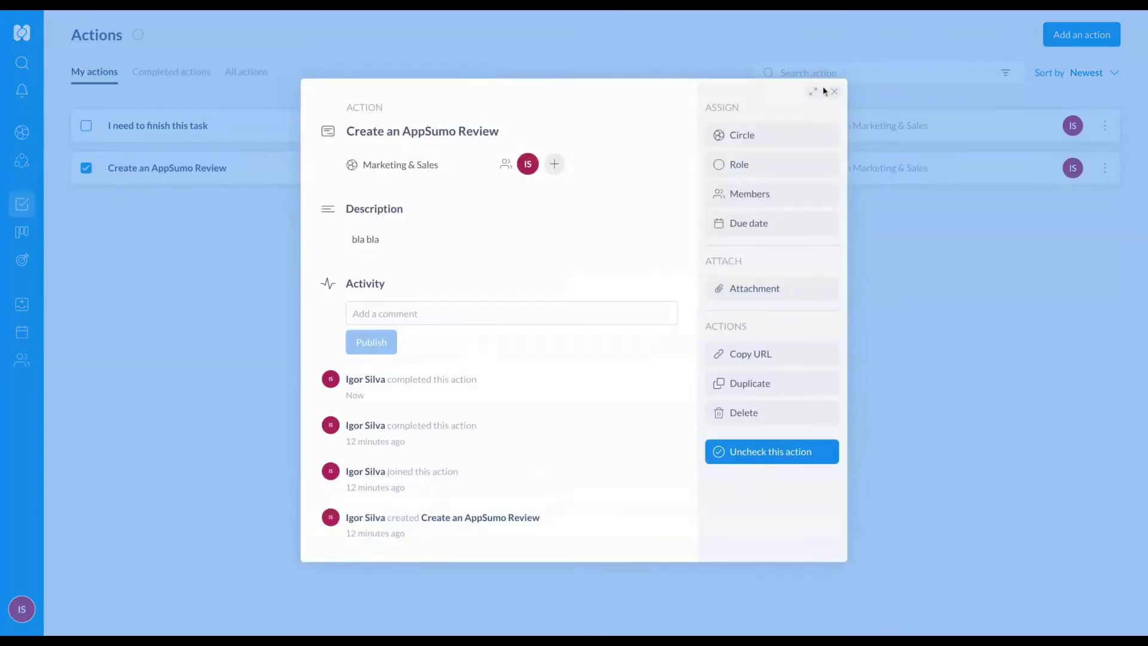
{"action": "left_click", "coordinate": [836, 93]}
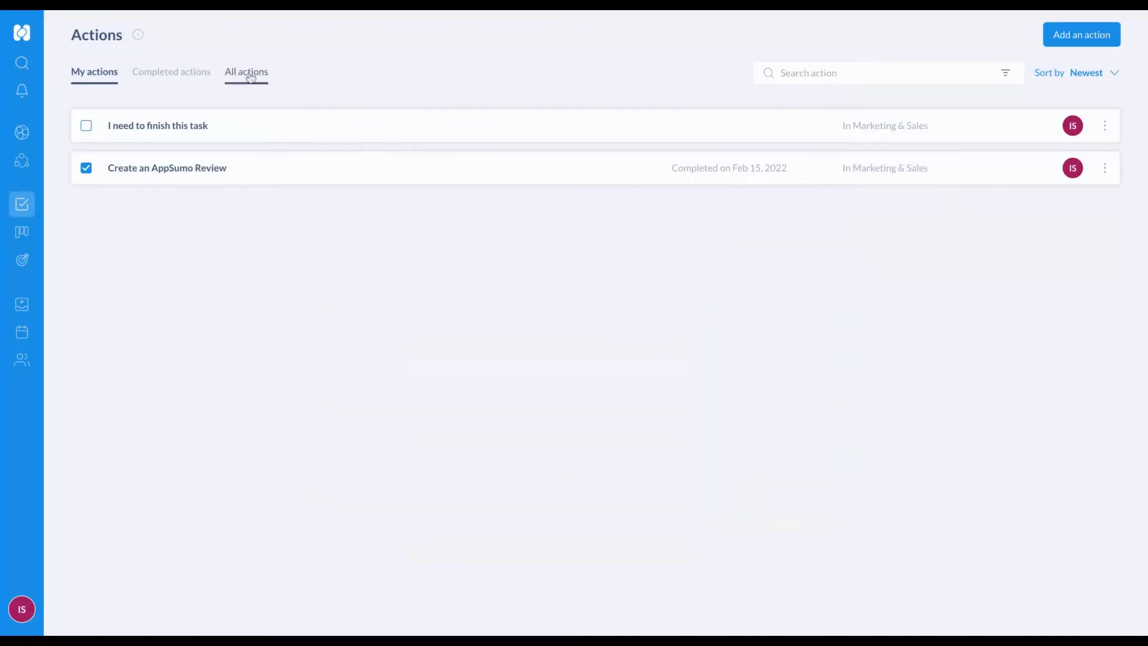
{"action": "left_click", "coordinate": [182, 75]}
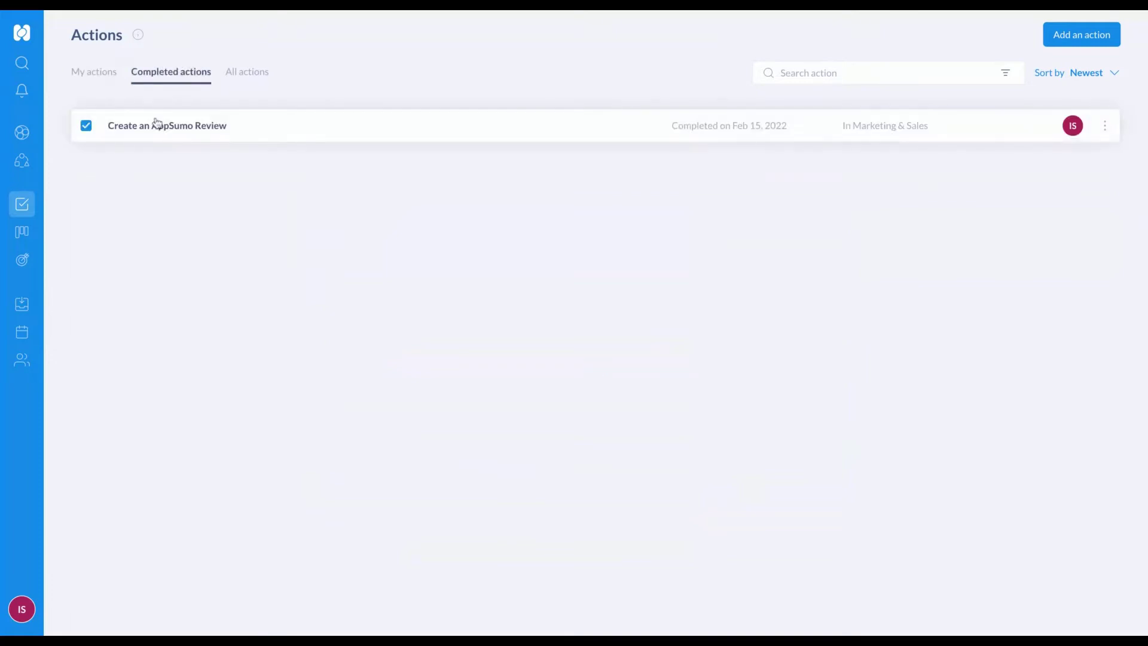
Step: Create a project titled "sdsds" on the Projects page and place it in the Marketing & Sales circle
{"action": "left_click", "coordinate": [21, 231]}
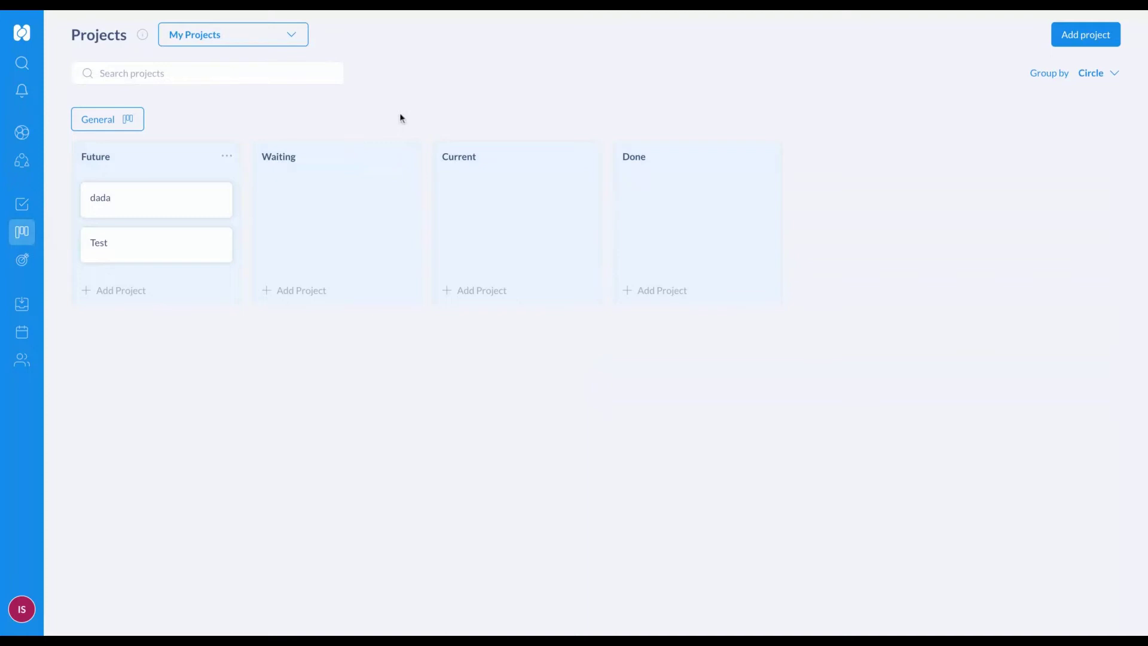
{"action": "left_click", "coordinate": [1103, 35]}
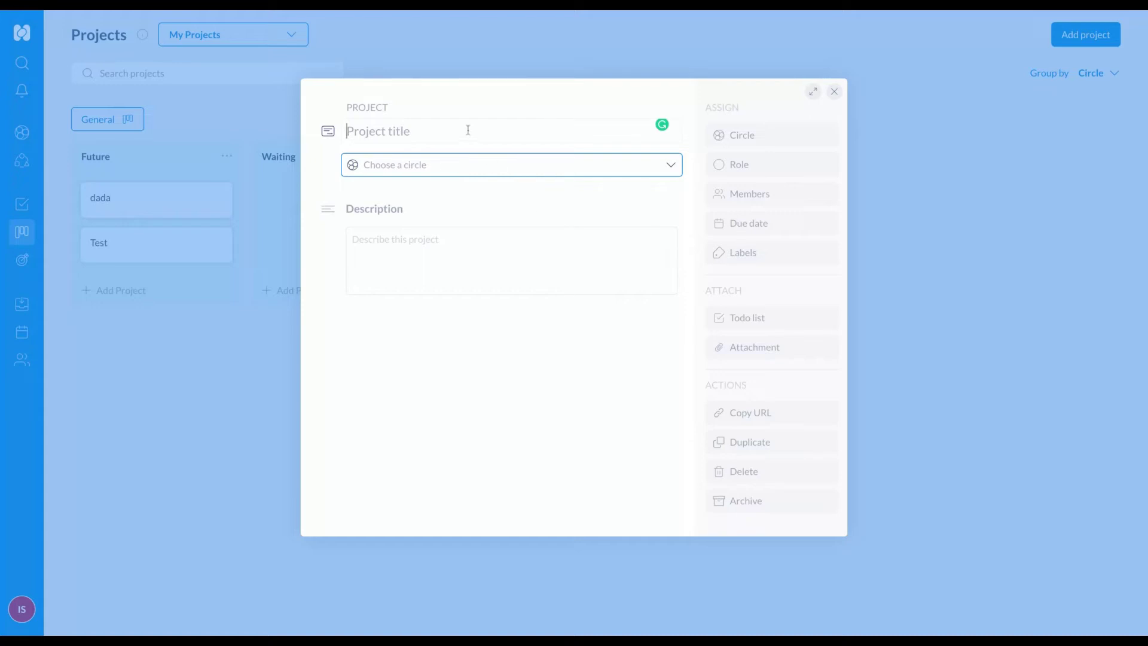
{"action": "type", "text": "sdsds"}
{"action": "left_click", "coordinate": [456, 173]}
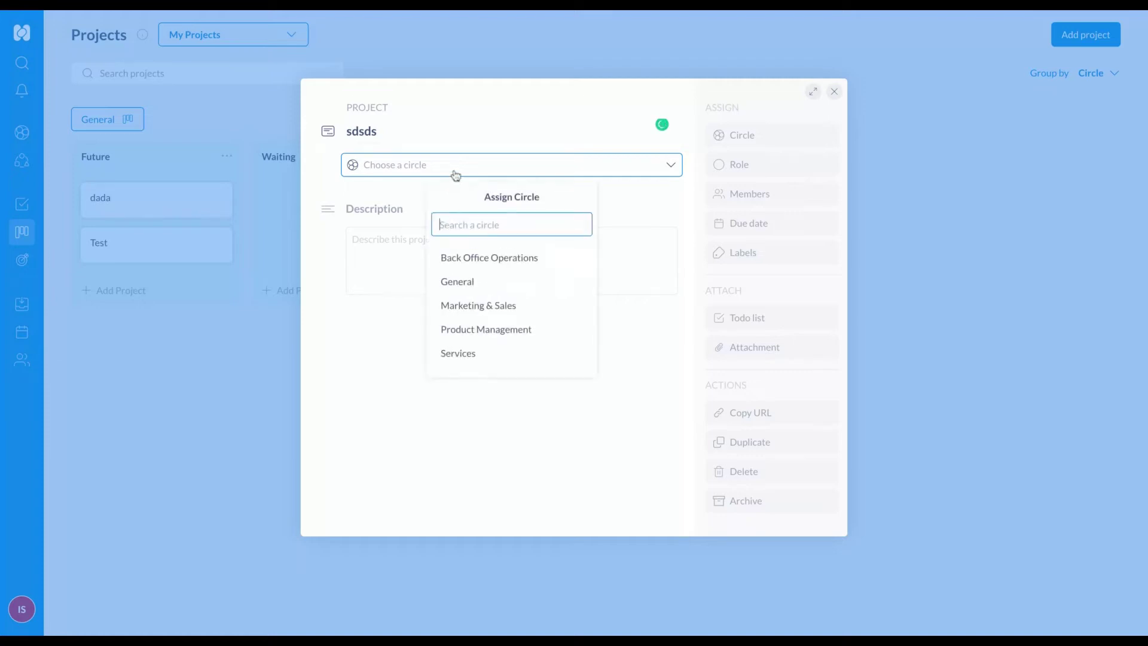
{"action": "left_click", "coordinate": [467, 308]}
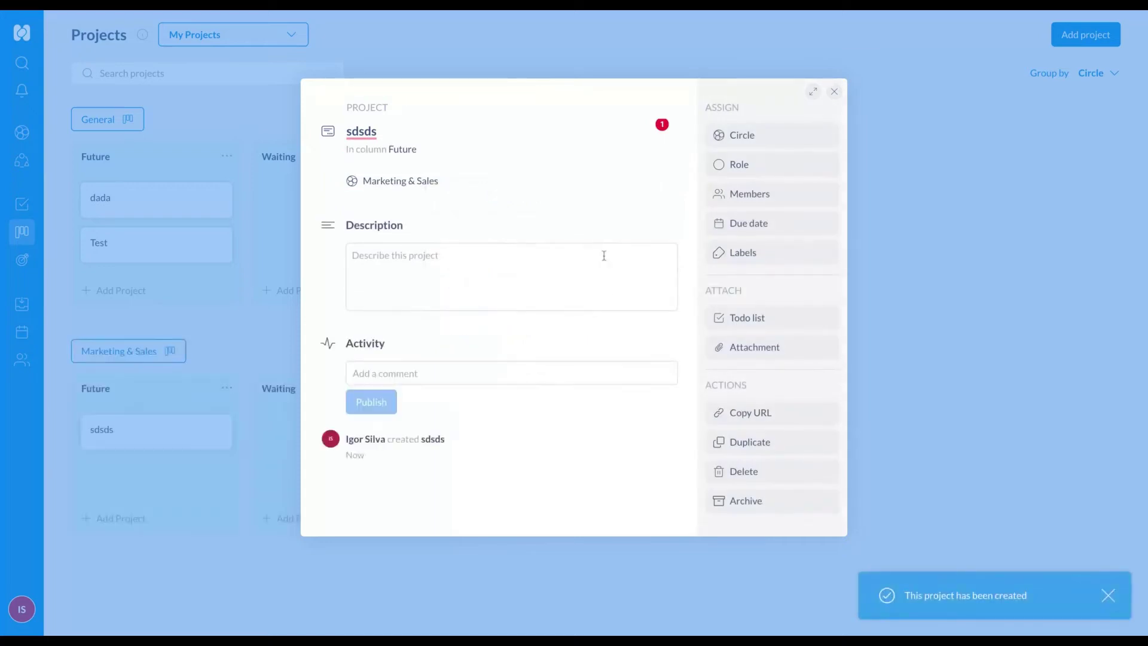
Step: Reassign the sdsds project to the Back Office Operations circle with the Circle Lead role, and close it
{"action": "left_click", "coordinate": [744, 139]}
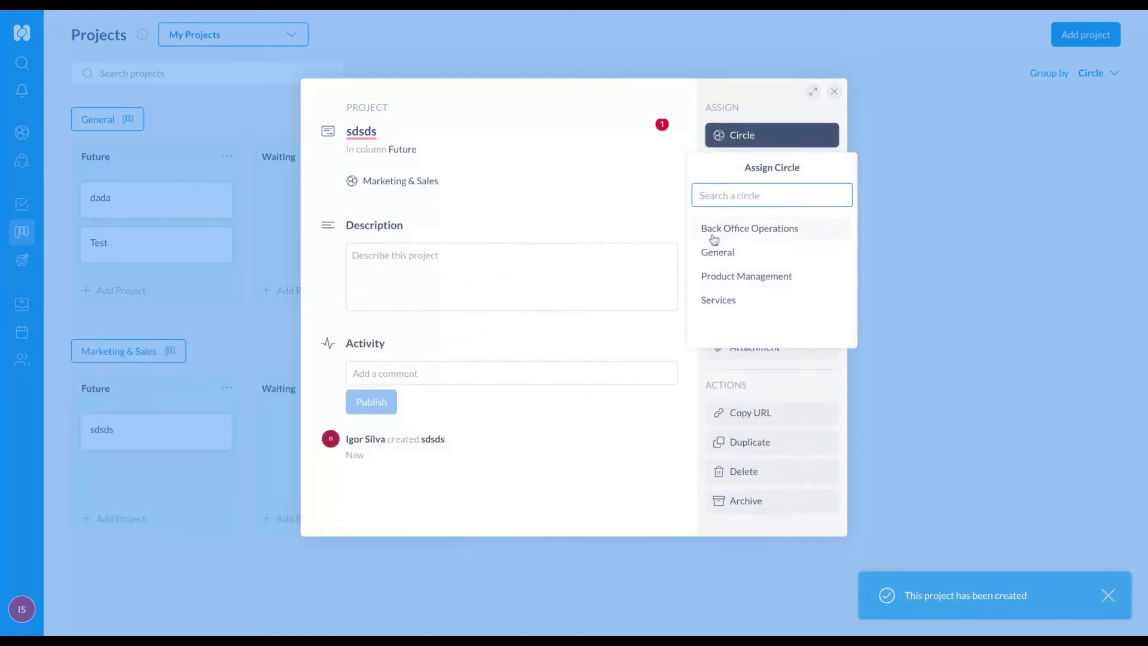
{"action": "left_click", "coordinate": [713, 234]}
{"action": "left_click", "coordinate": [745, 165]}
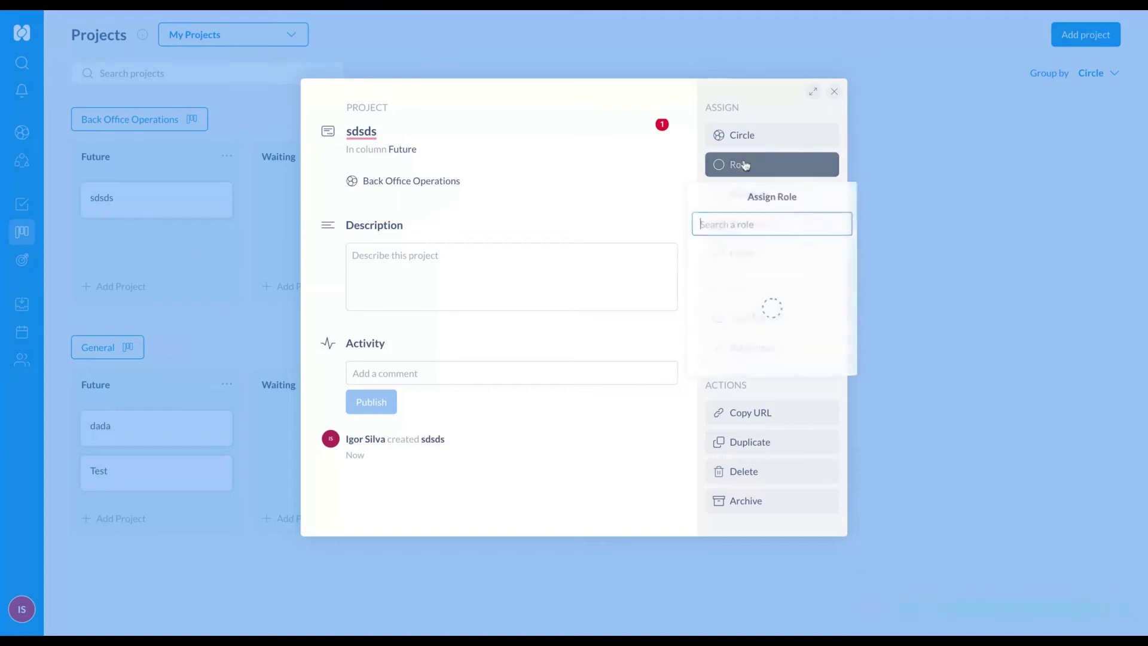
{"action": "left_click", "coordinate": [736, 290]}
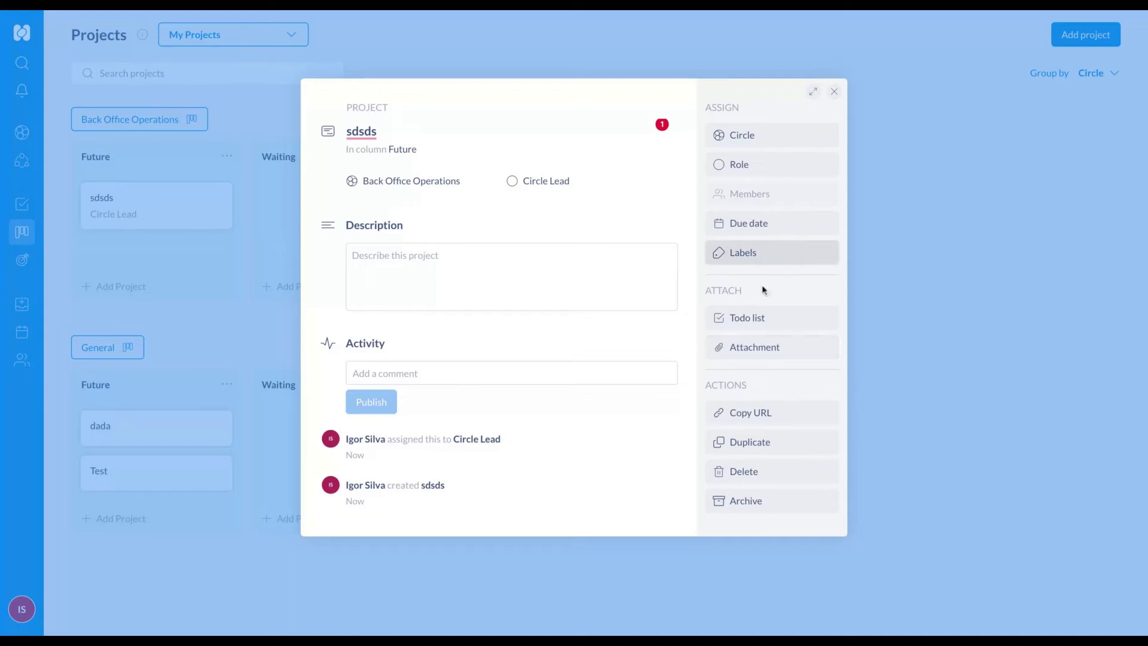
{"action": "left_click", "coordinate": [834, 91]}
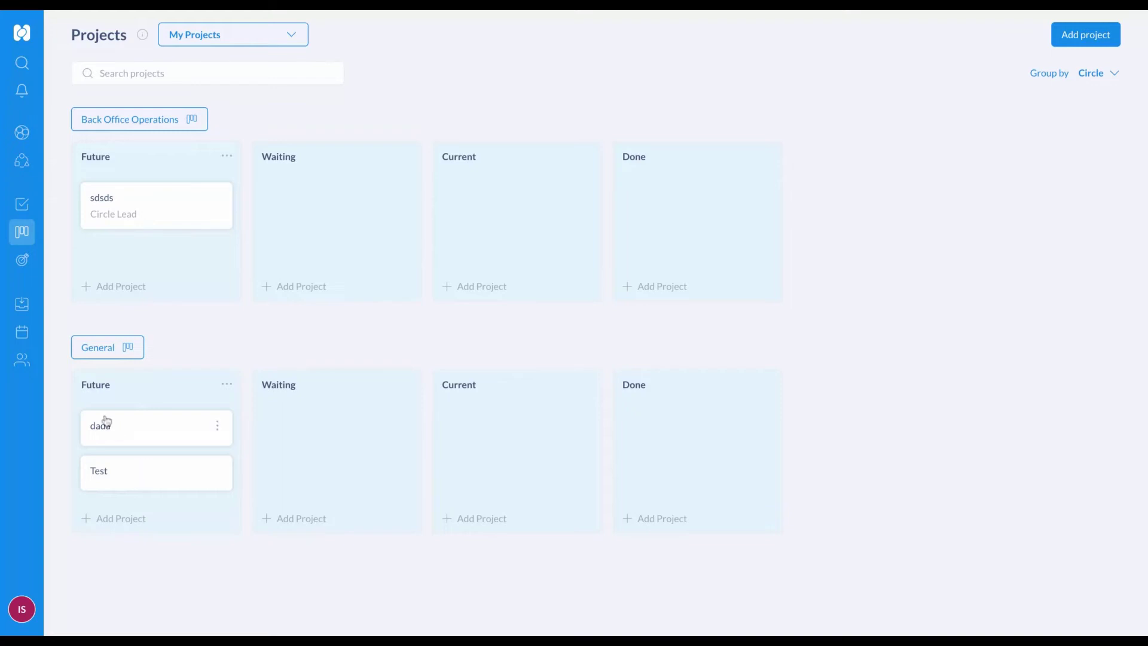
Step: Check the General circle's Future column options, then move the dada project to Waiting and back to Future below Test
{"action": "left_click", "coordinate": [227, 386]}
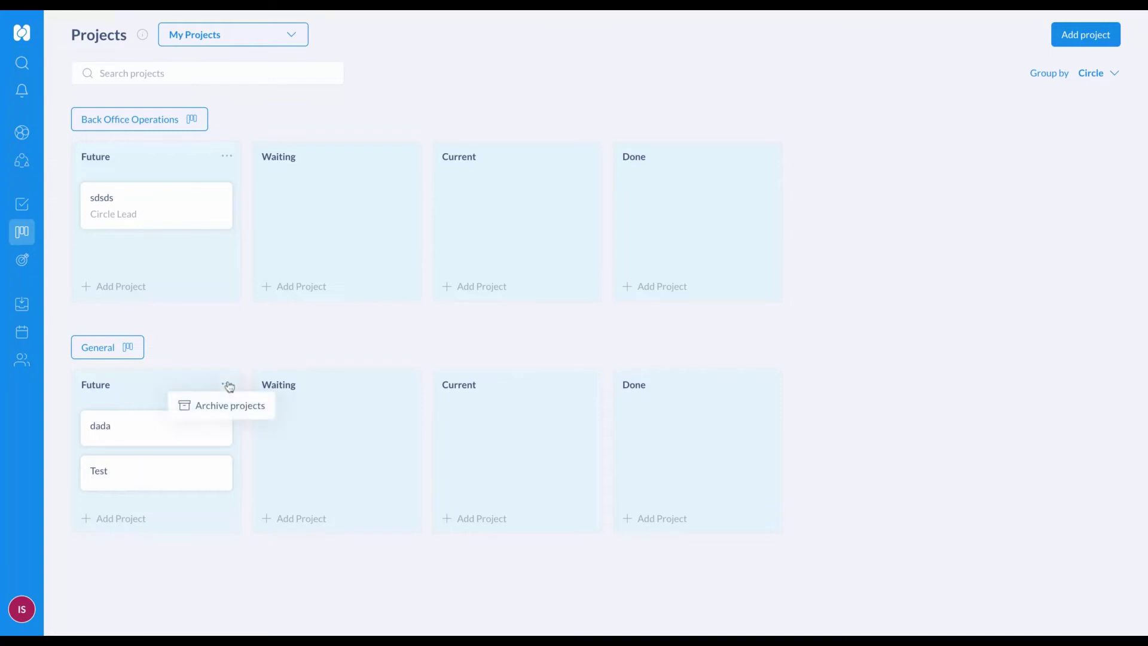
{"action": "left_click", "coordinate": [96, 385]}
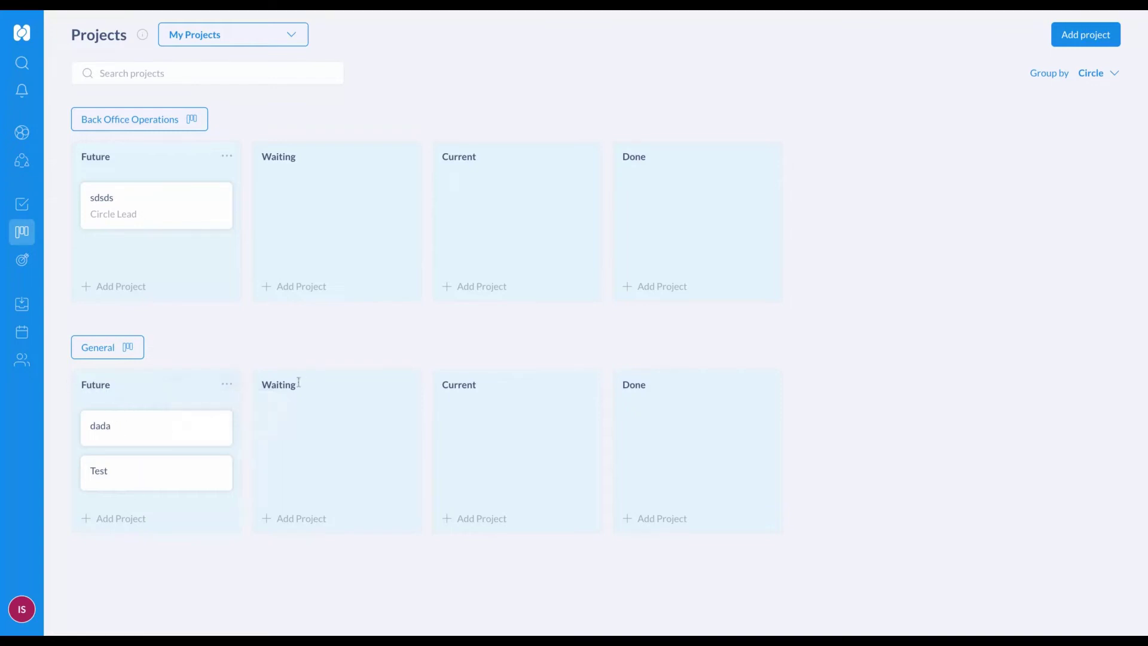
{"action": "left_click_drag", "start_coordinate": [125, 443], "coordinate": [340, 431]}
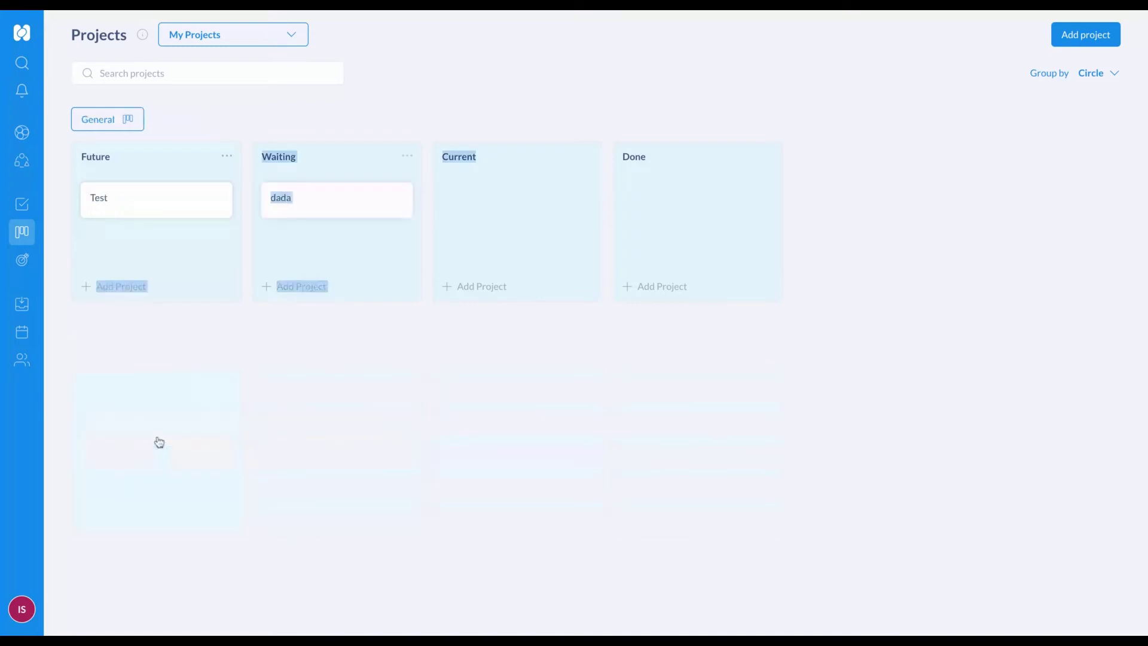
{"action": "mouse_move", "coordinate": [128, 207]}
{"action": "left_mouse_down"}
{"action": "mouse_move", "coordinate": [455, 210]}
{"action": "mouse_move", "coordinate": [127, 211]}
{"action": "left_mouse_up"}
{"action": "left_click_drag", "start_coordinate": [306, 194], "coordinate": [139, 240]}
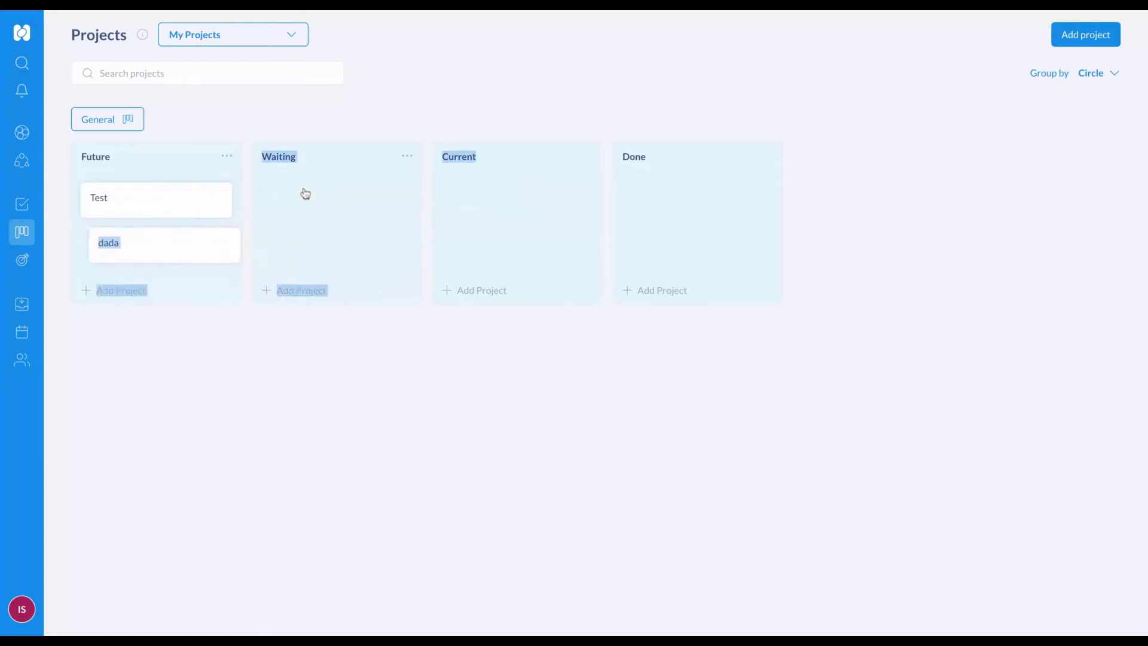
Step: Review the dada project's details and activity history, close it, and view the OKRs app introduction page
{"action": "left_click", "coordinate": [139, 240]}
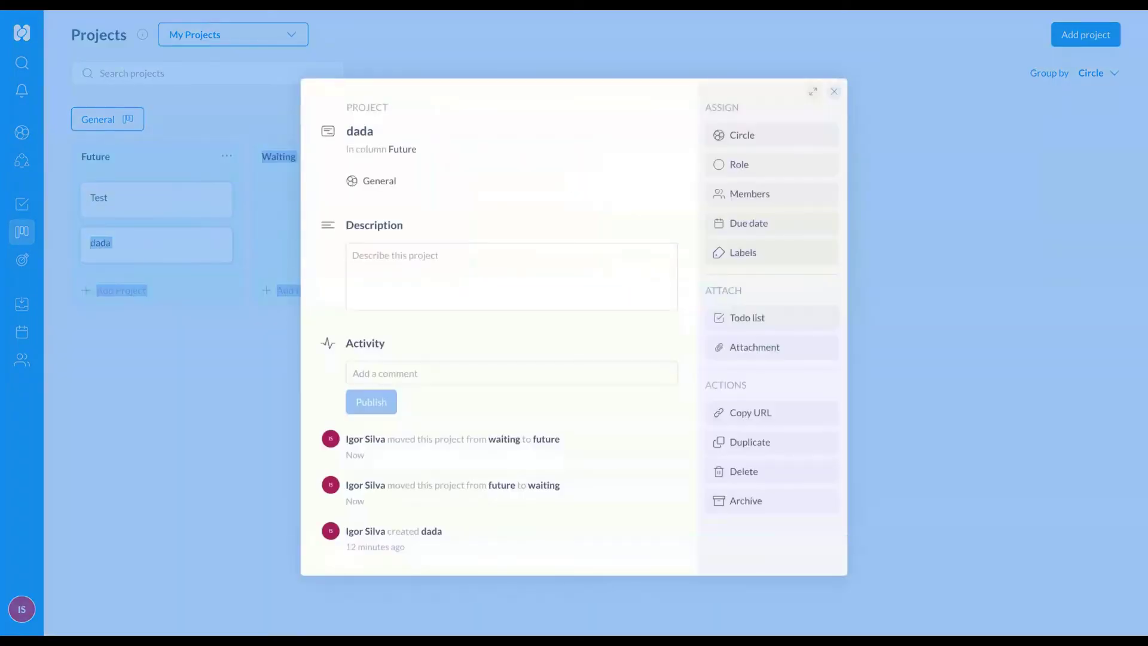
{"action": "left_click", "coordinate": [835, 91]}
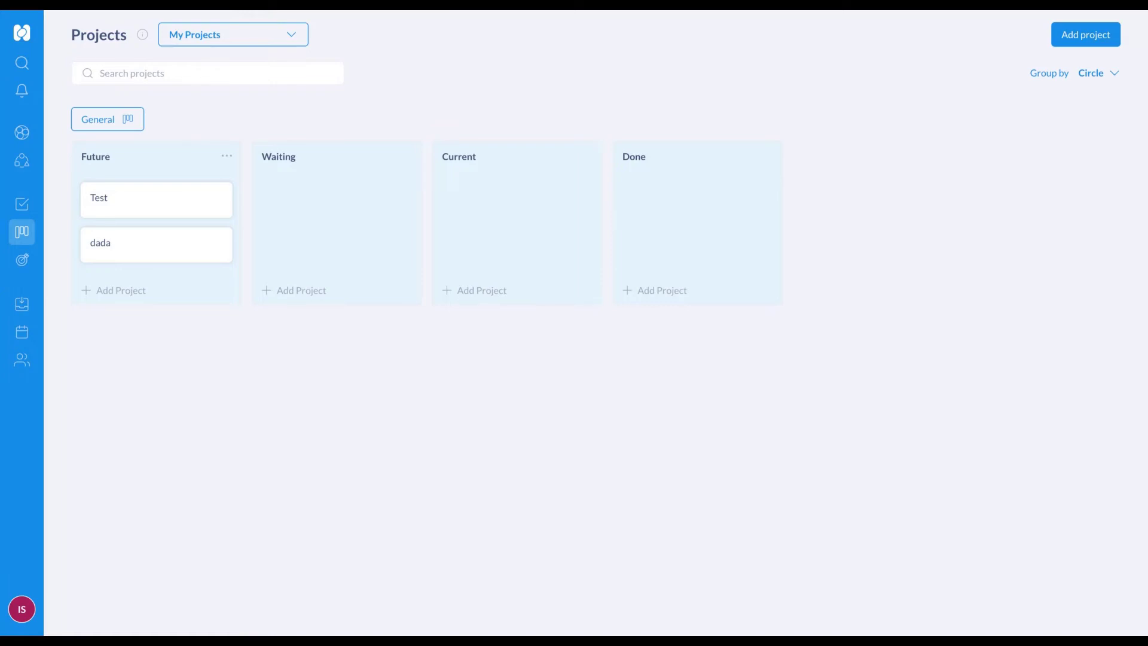
{"action": "left_click", "coordinate": [22, 261]}
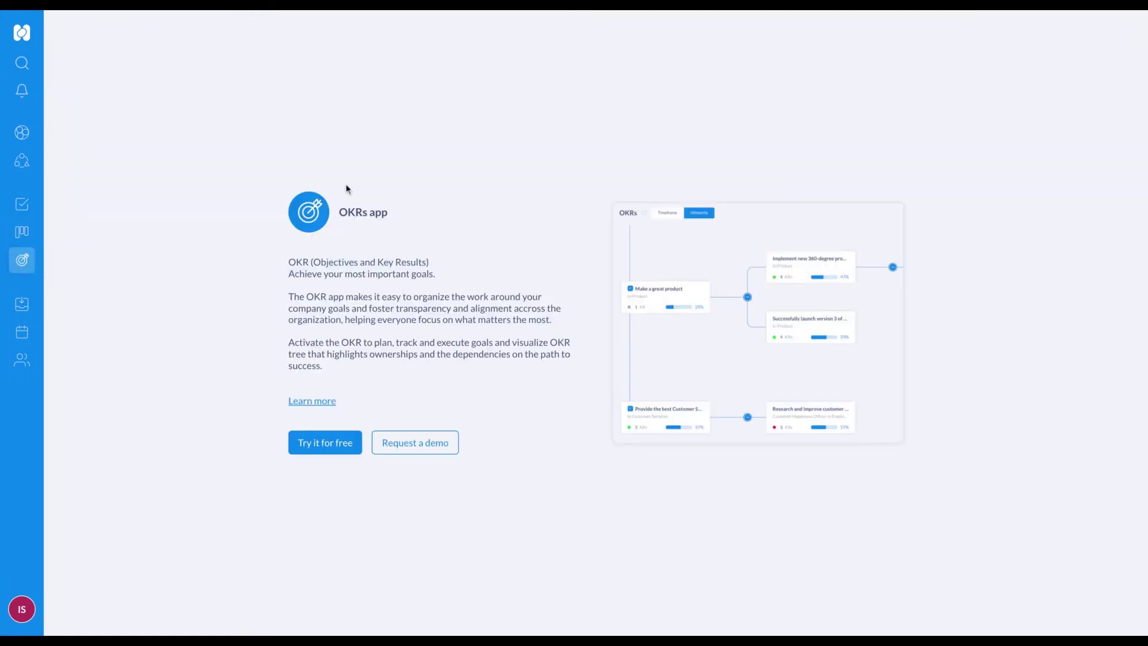